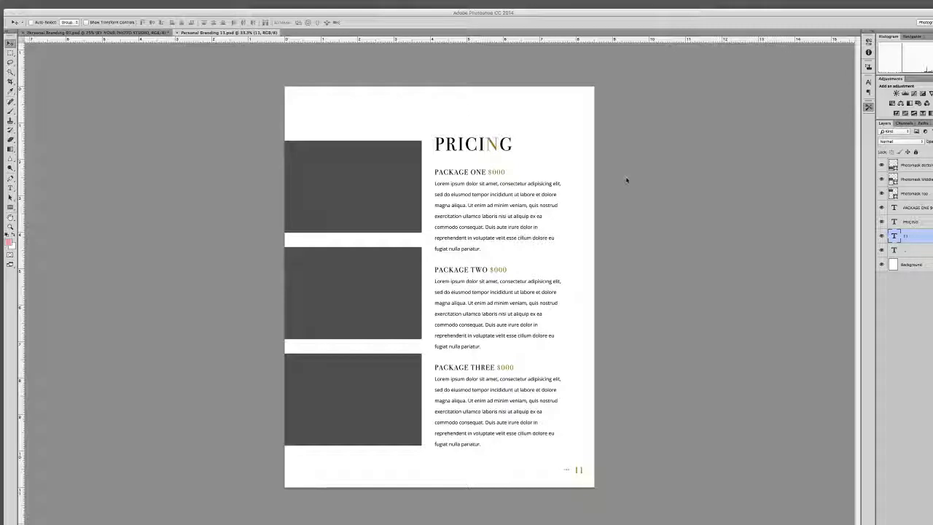
Step: Select the Photomask Top layer of the pricing page
{"action": "left_click", "coordinate": [479, 13]}
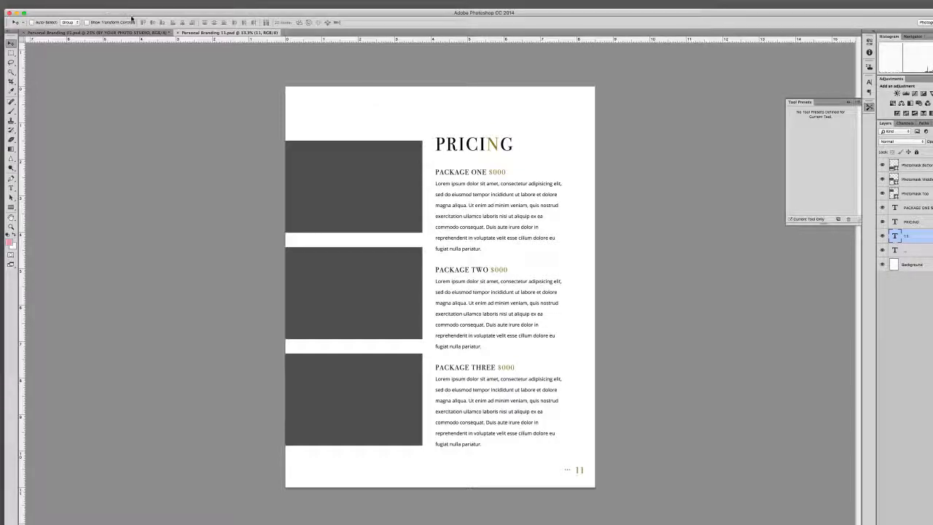
{"action": "left_click", "coordinate": [919, 169]}
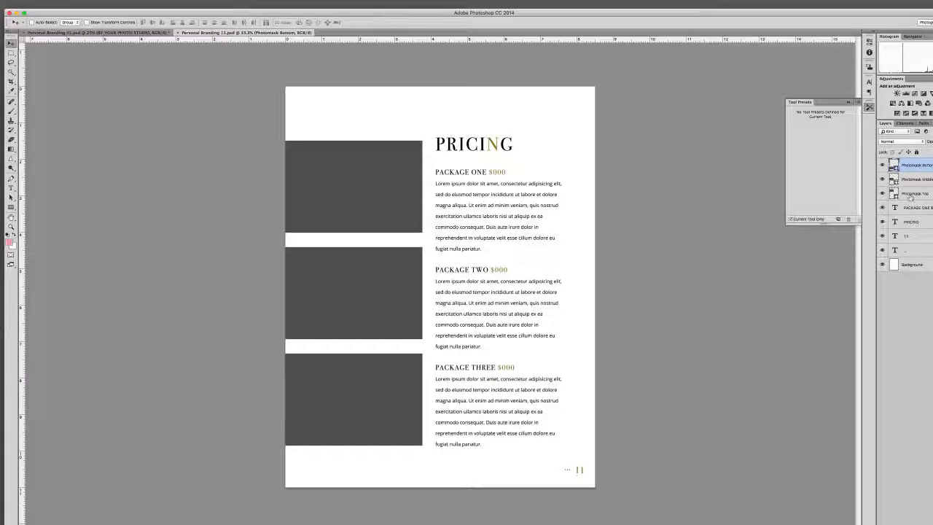
{"action": "left_click", "coordinate": [910, 194]}
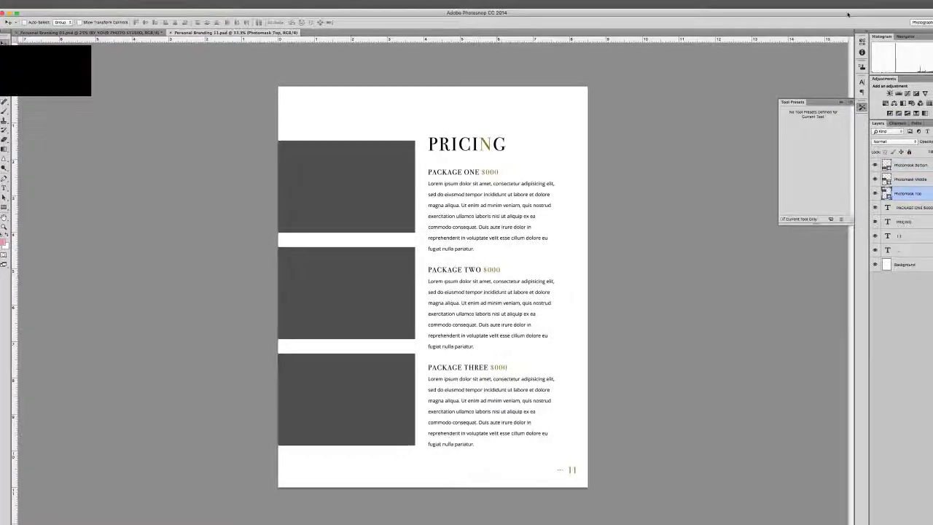
{"action": "double_click", "coordinate": [910, 195]}
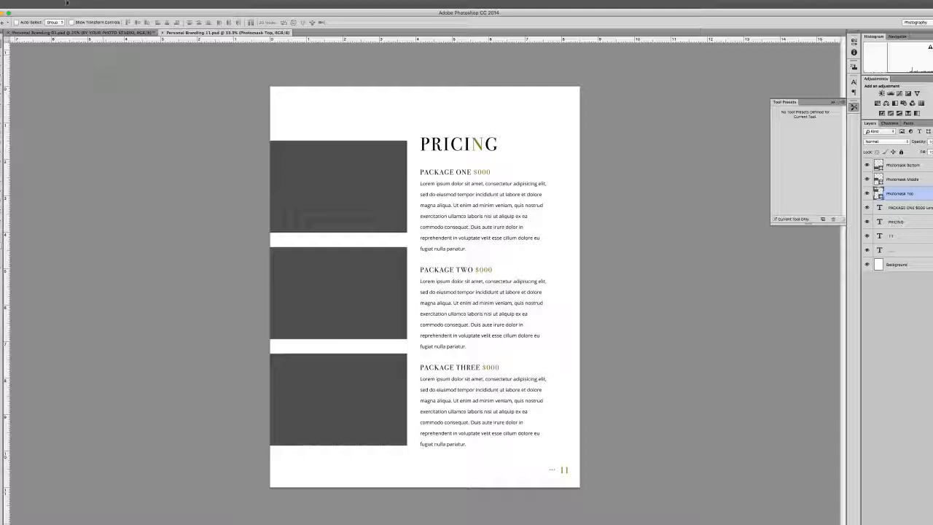
Step: Open the photo branding1.jpg from the Desktop folder
{"action": "left_click", "coordinate": [58, 4]}
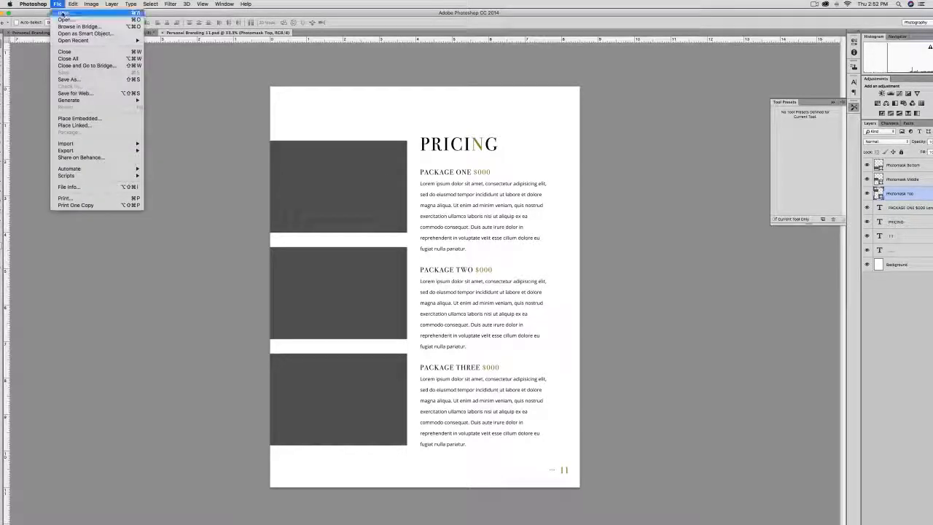
{"action": "left_click", "coordinate": [66, 19]}
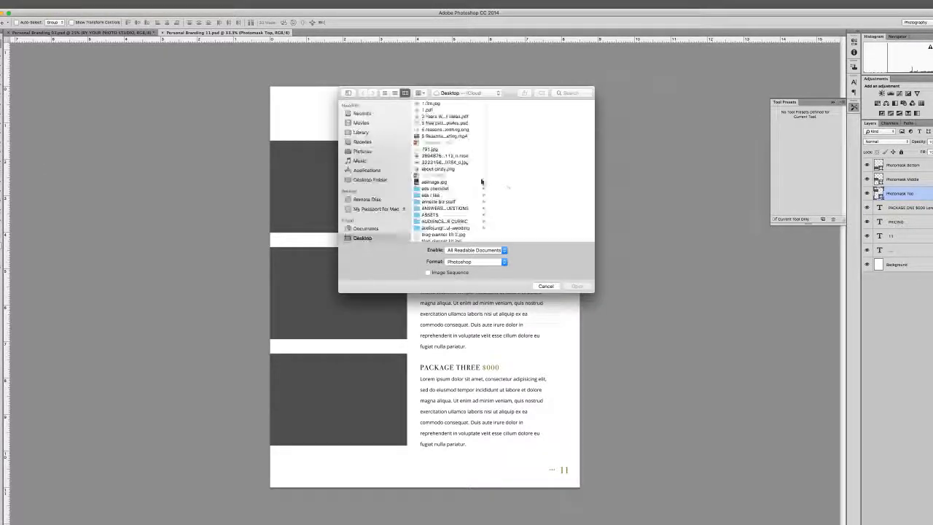
{"action": "scroll", "coordinate": [467, 183], "scroll_direction": "down", "scroll_amount": 5}
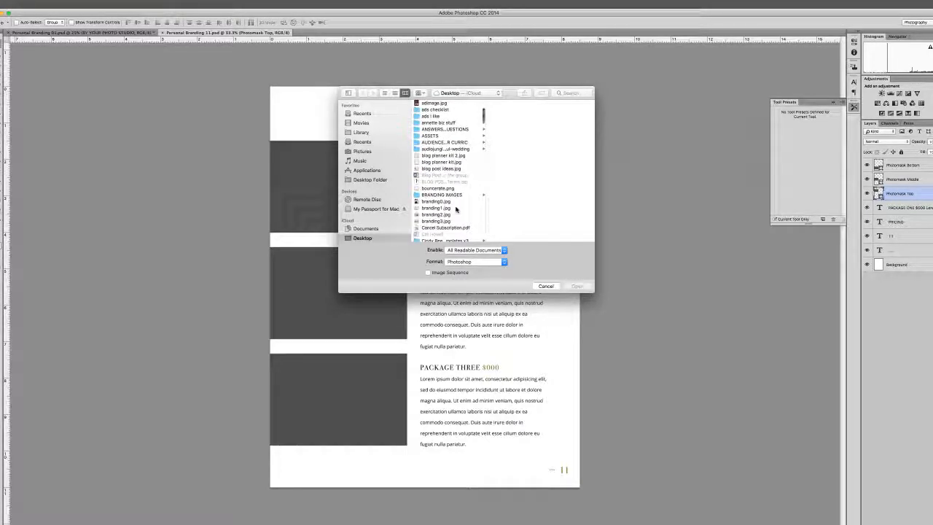
{"action": "left_click", "coordinate": [456, 209]}
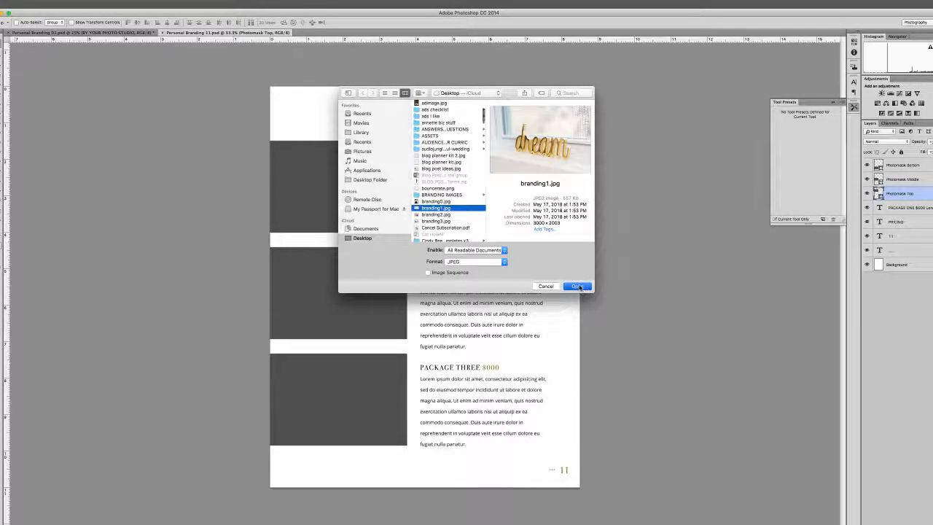
{"action": "left_click", "coordinate": [577, 285]}
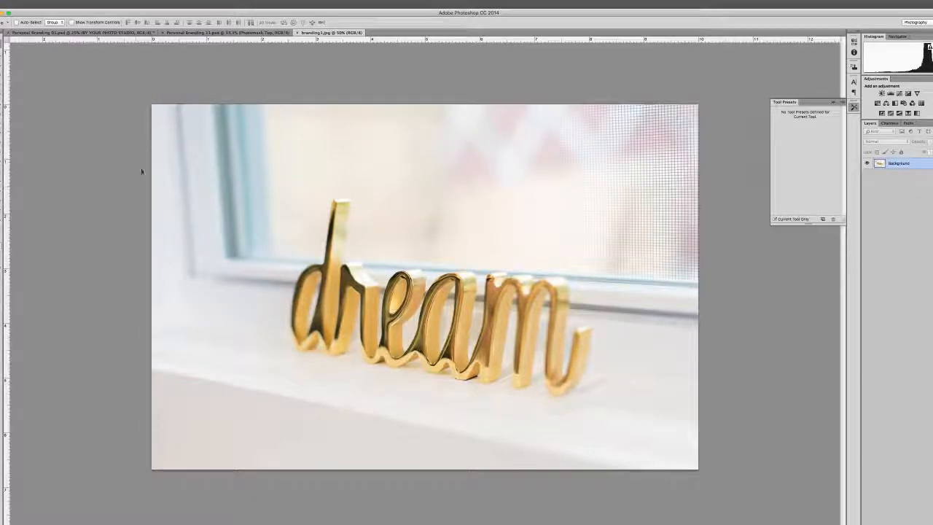
Step: Select the entire dream photo with the Rectangular Marquee tool and copy it
{"action": "left_click_drag", "start_coordinate": [255, 14], "coordinate": [269, 12]}
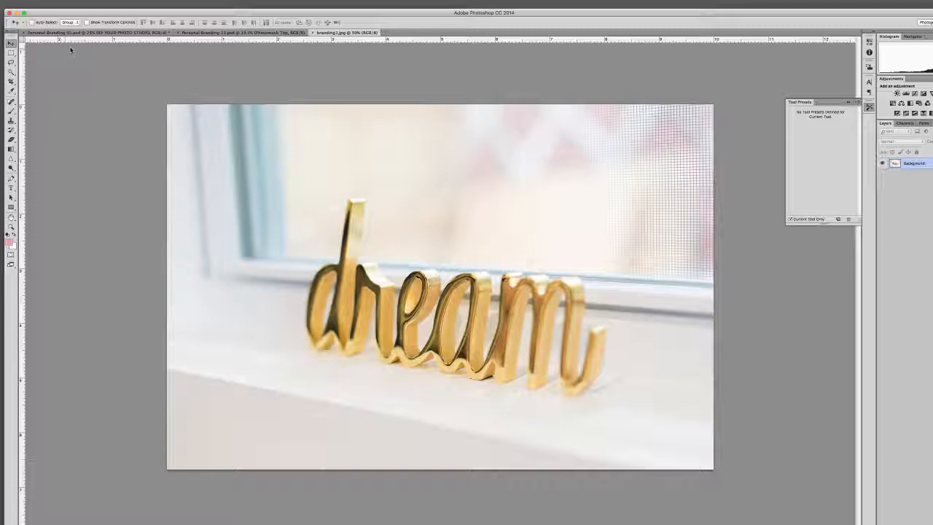
{"action": "left_click", "coordinate": [11, 53]}
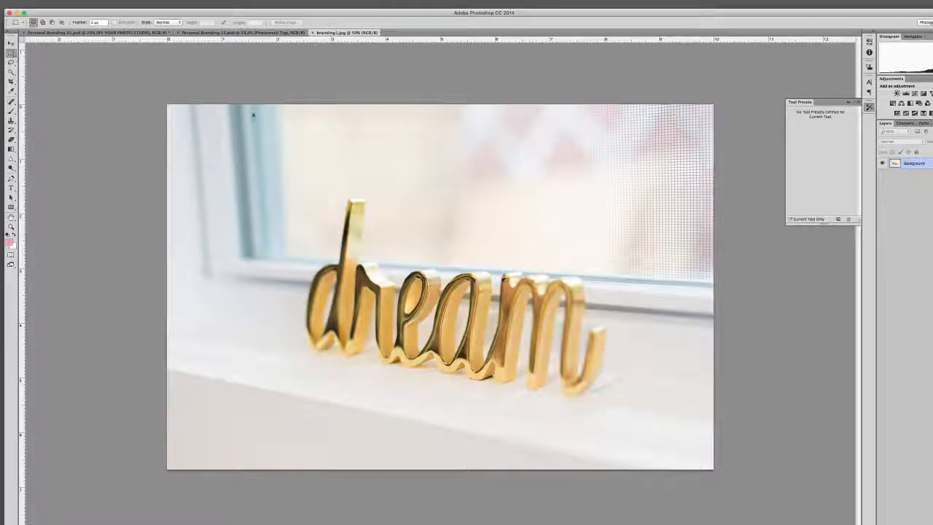
{"action": "left_click_drag", "start_coordinate": [161, 80], "coordinate": [808, 458]}
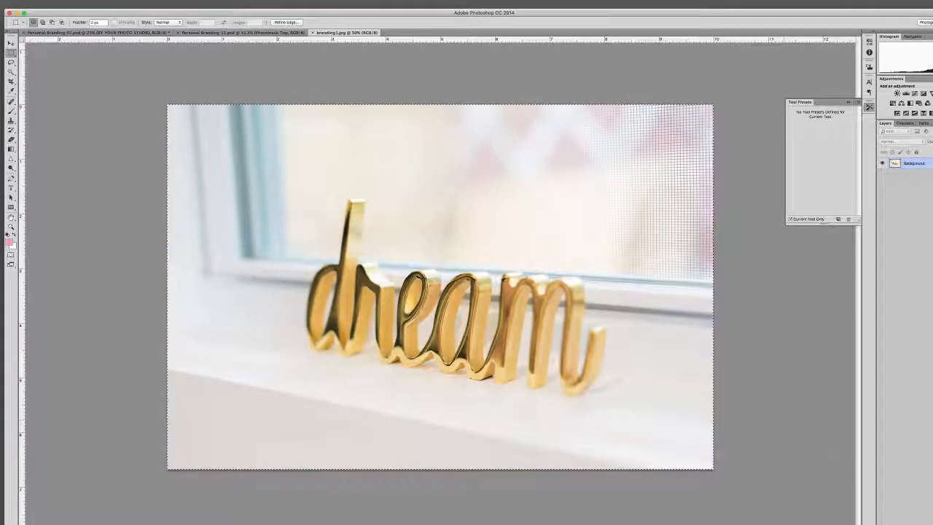
{"action": "left_click", "coordinate": [73, 4]}
{"action": "left_click", "coordinate": [91, 57]}
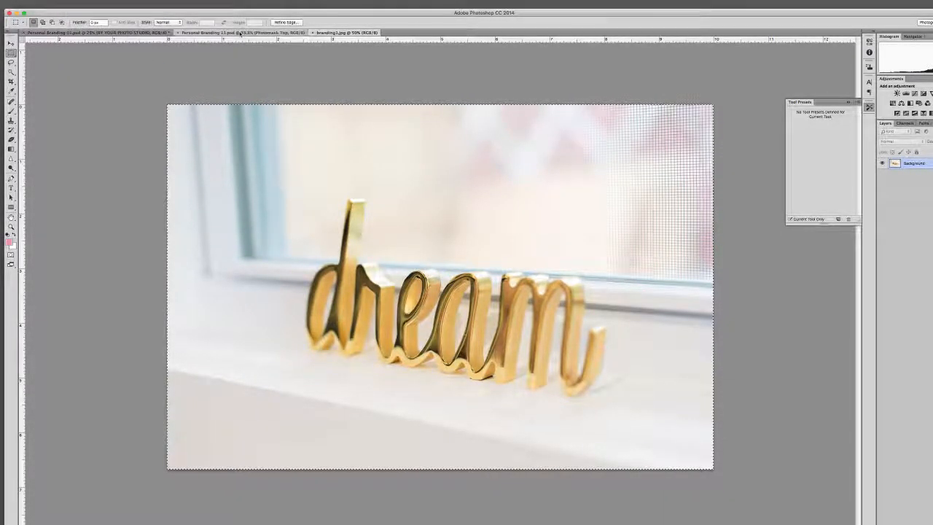
Step: Paste the copied photo directly above the Photomask Top layer in Personal Branding 11.psd and clip it to that layer with a clipping mask
{"action": "left_click", "coordinate": [239, 33]}
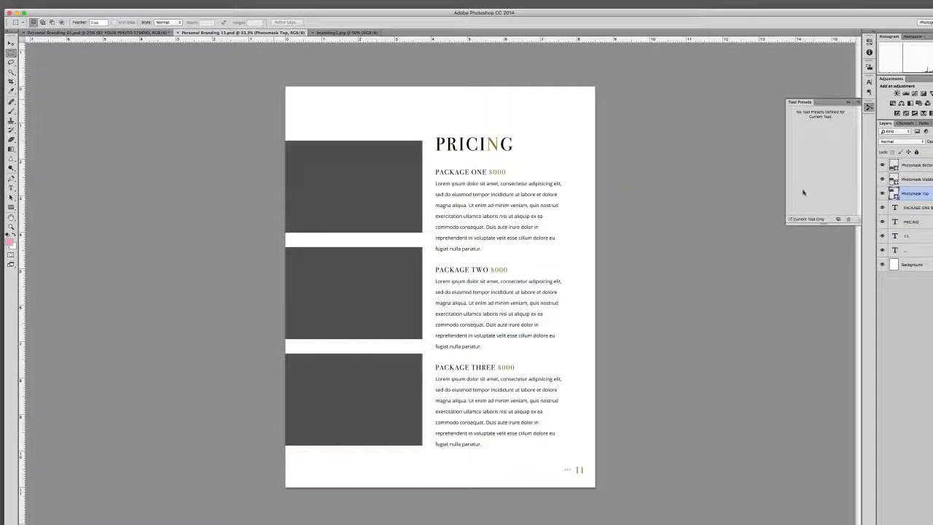
{"action": "left_click", "coordinate": [920, 166]}
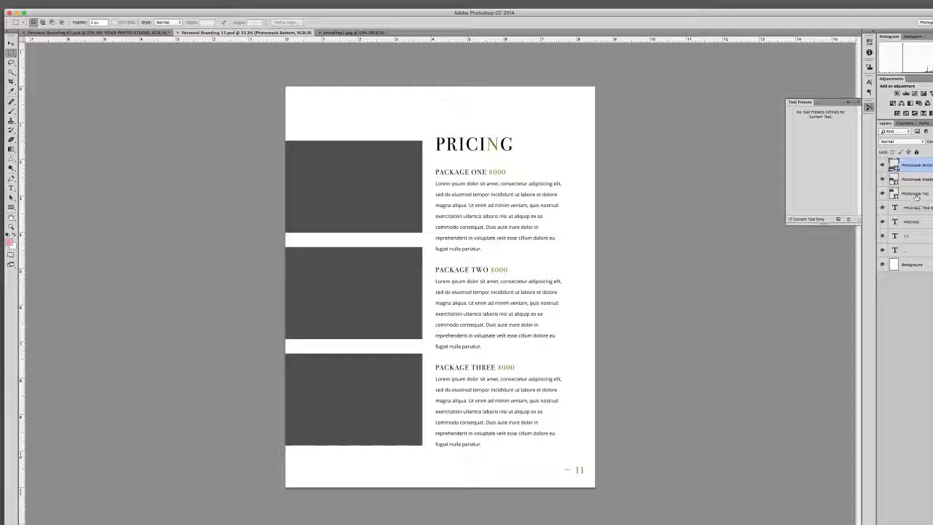
{"action": "left_click", "coordinate": [914, 193]}
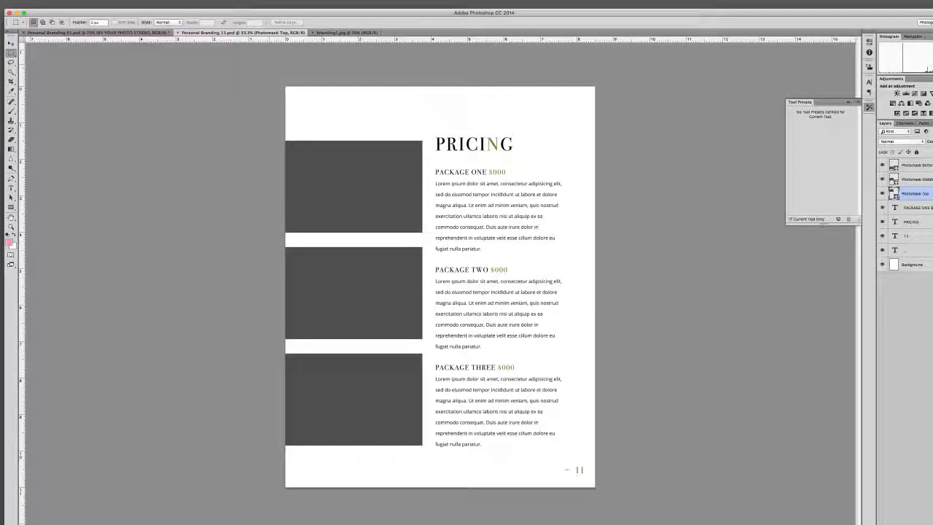
{"action": "left_click", "coordinate": [73, 4]}
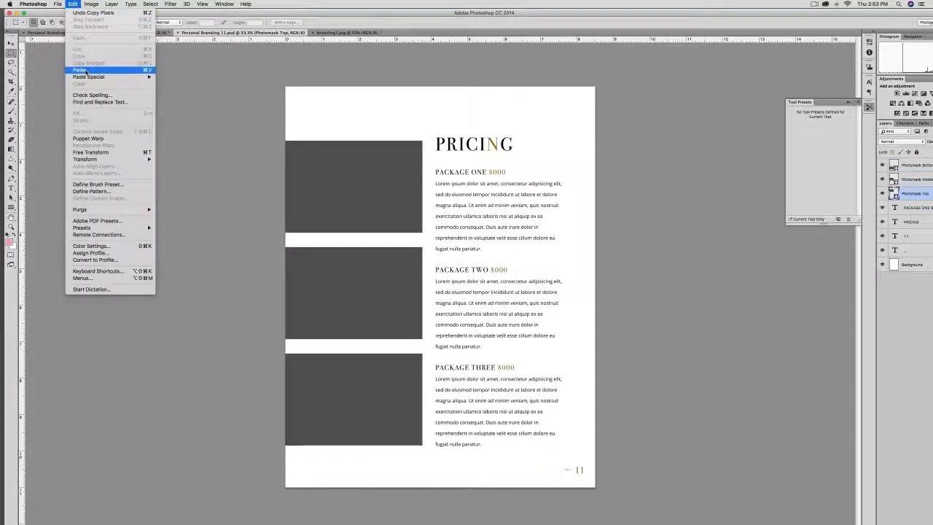
{"action": "left_click", "coordinate": [80, 69]}
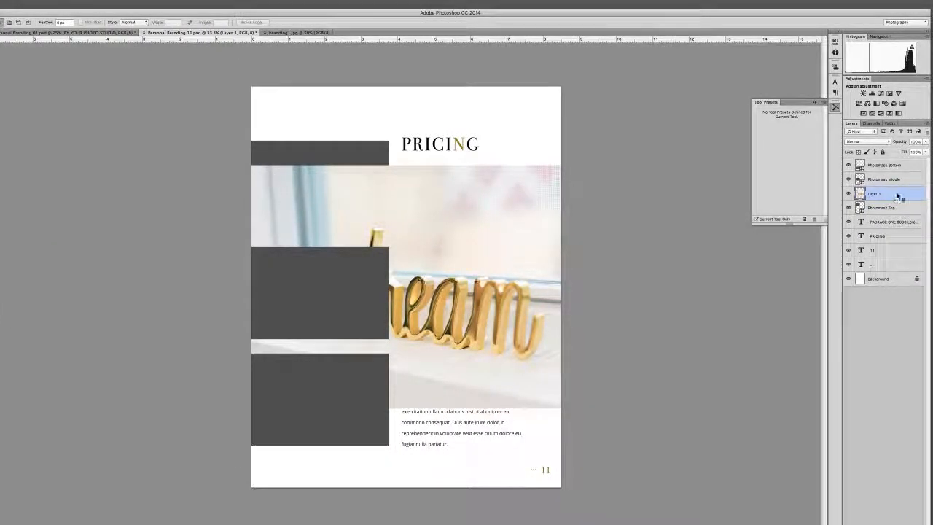
{"action": "right_click", "coordinate": [896, 195]}
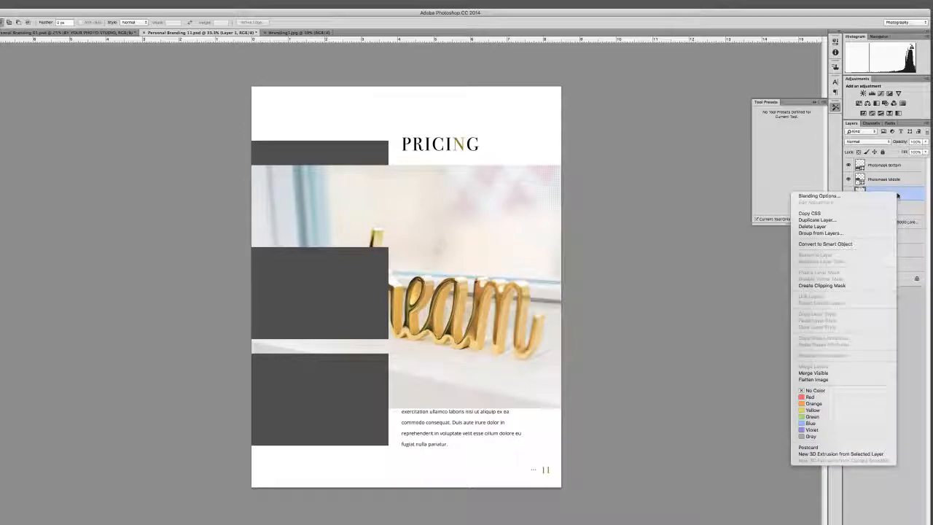
{"action": "left_click", "coordinate": [856, 286]}
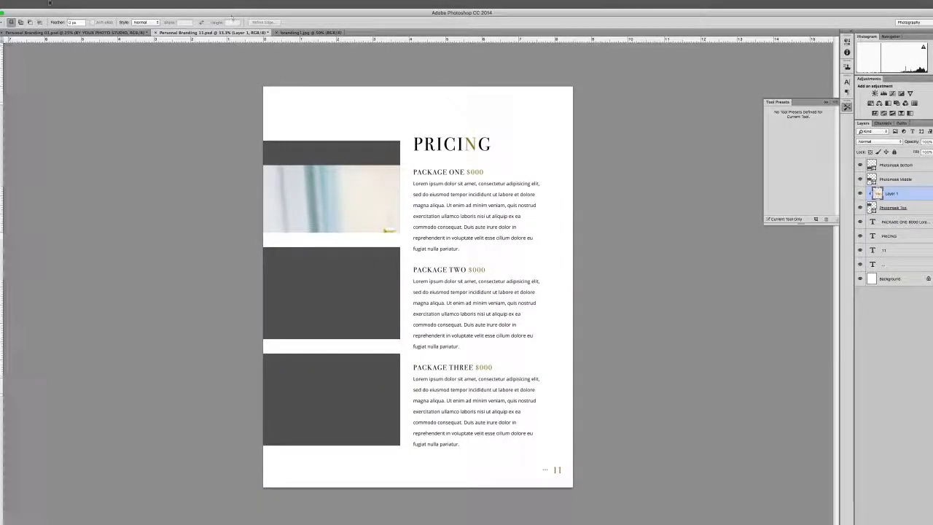
Step: Scale the clipped photo to about 69% with Free Transform and move it into the top placeholder beside Package One
{"action": "left_click", "coordinate": [74, 3]}
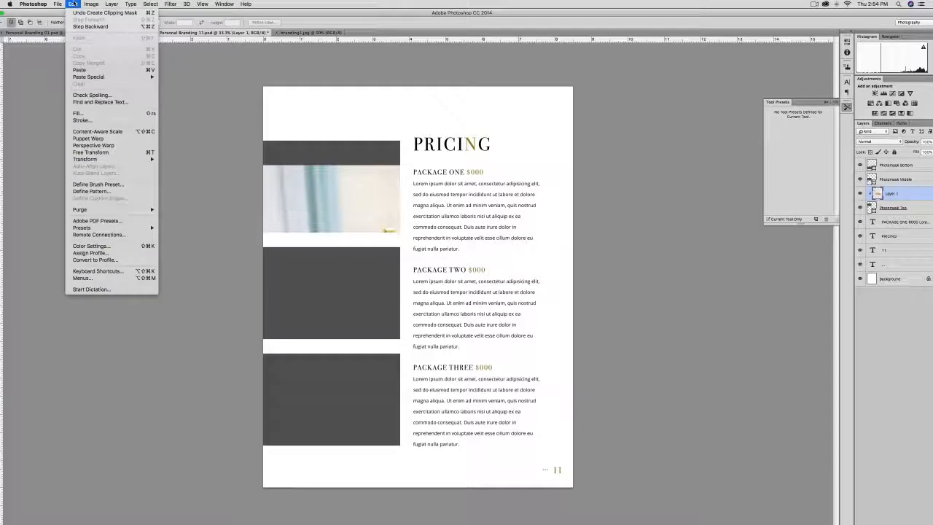
{"action": "left_click", "coordinate": [112, 153]}
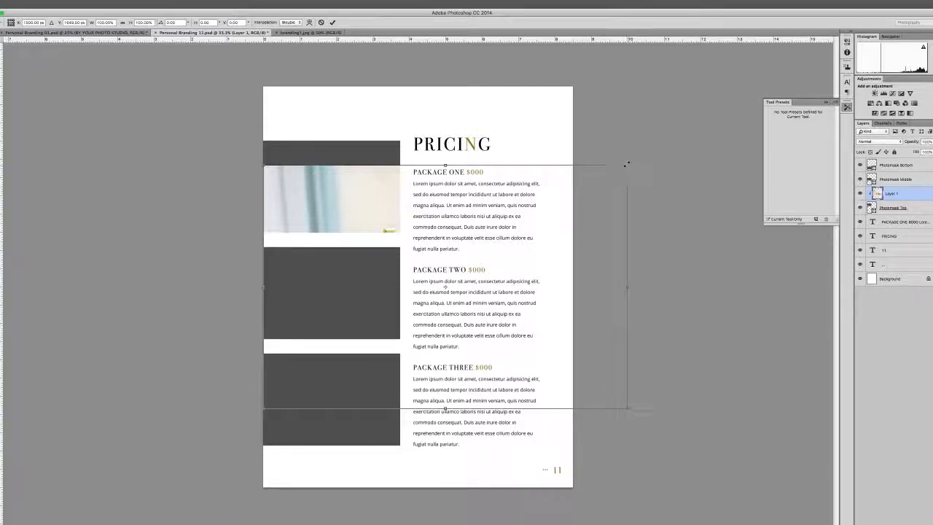
{"action": "left_click_drag", "start_coordinate": [626, 165], "coordinate": [508, 231]}
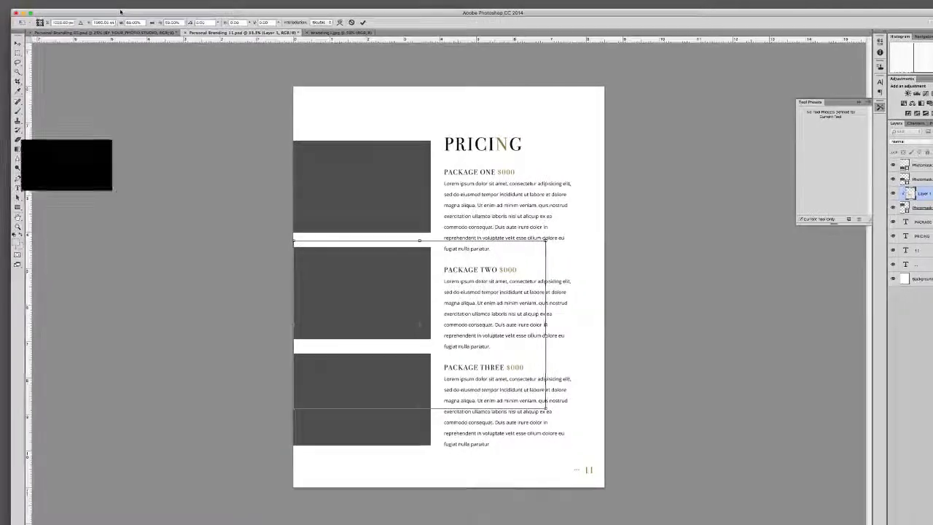
{"action": "left_click", "coordinate": [17, 43]}
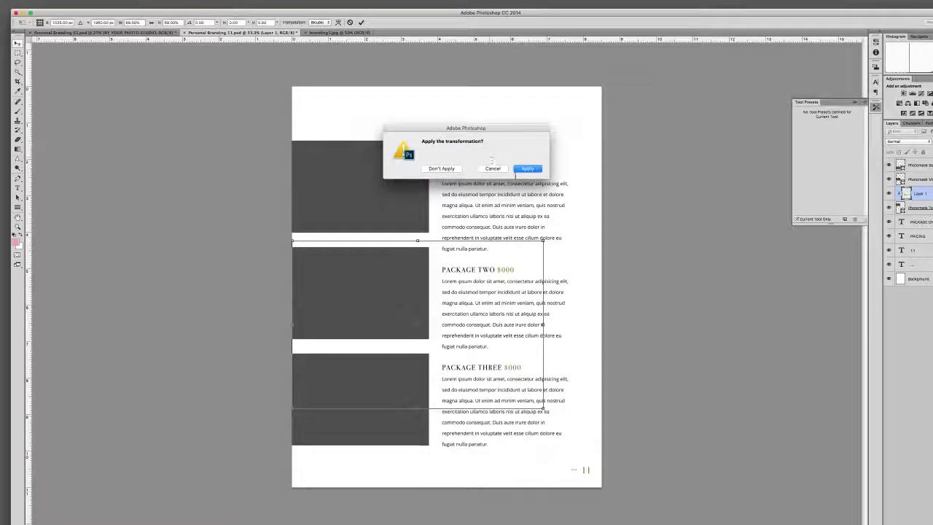
{"action": "left_click", "coordinate": [524, 170]}
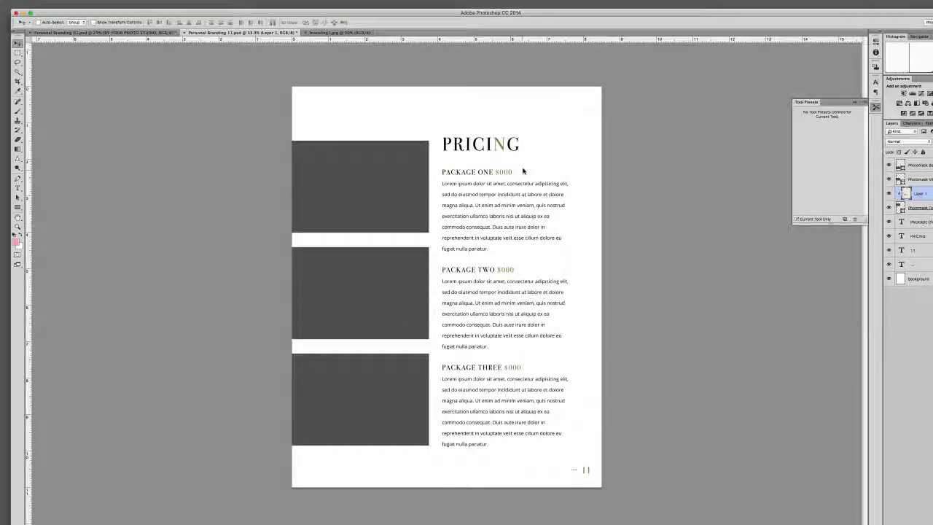
{"action": "left_click_drag", "start_coordinate": [435, 291], "coordinate": [384, 143]}
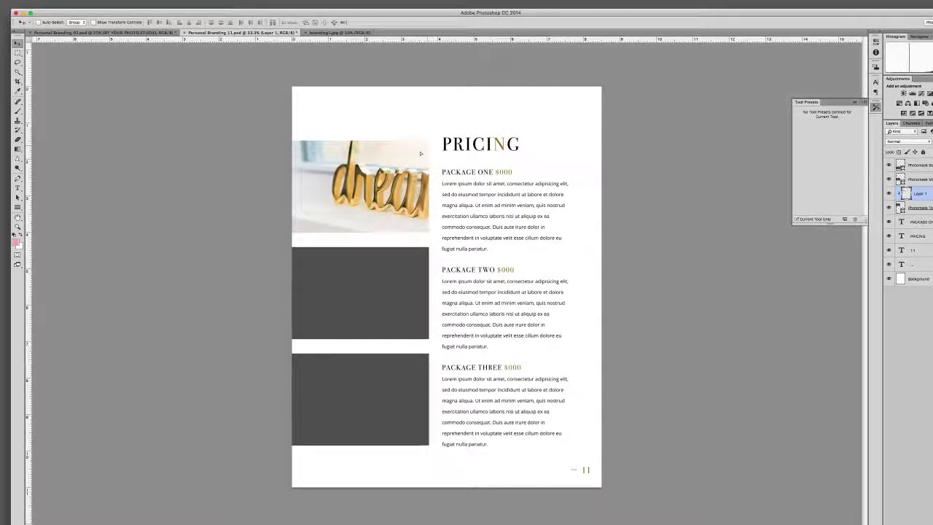
{"action": "left_click_drag", "start_coordinate": [466, 147], "coordinate": [433, 152]}
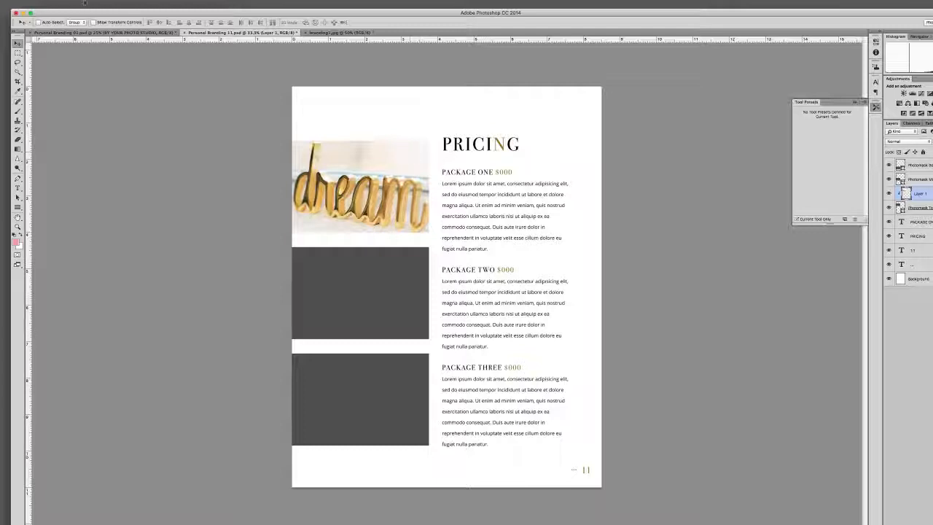
Step: Scale the clipped photo down by another transform to about 74% and reposition it so the whole word "dream" fits inside the top placeholder
{"action": "left_click", "coordinate": [91, 3]}
{"action": "mouse_move", "coordinate": [73, 4]}
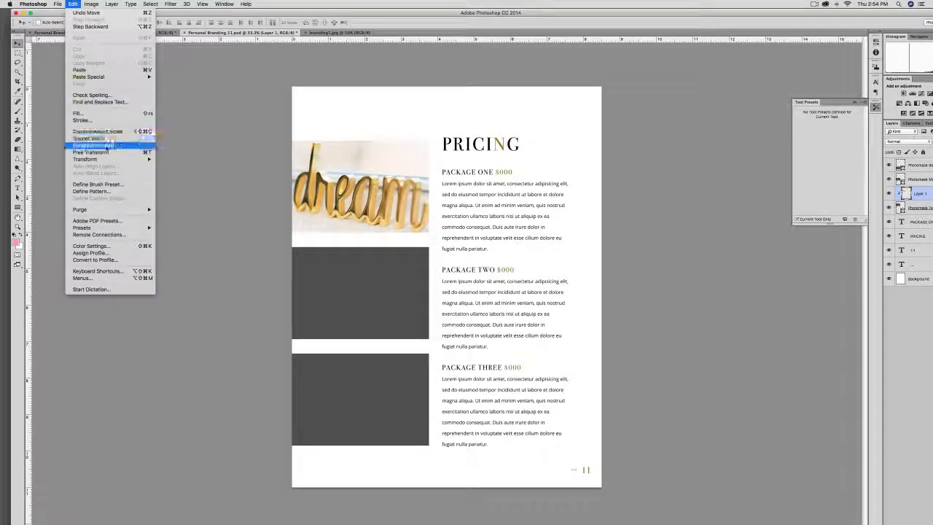
{"action": "left_click", "coordinate": [94, 152]}
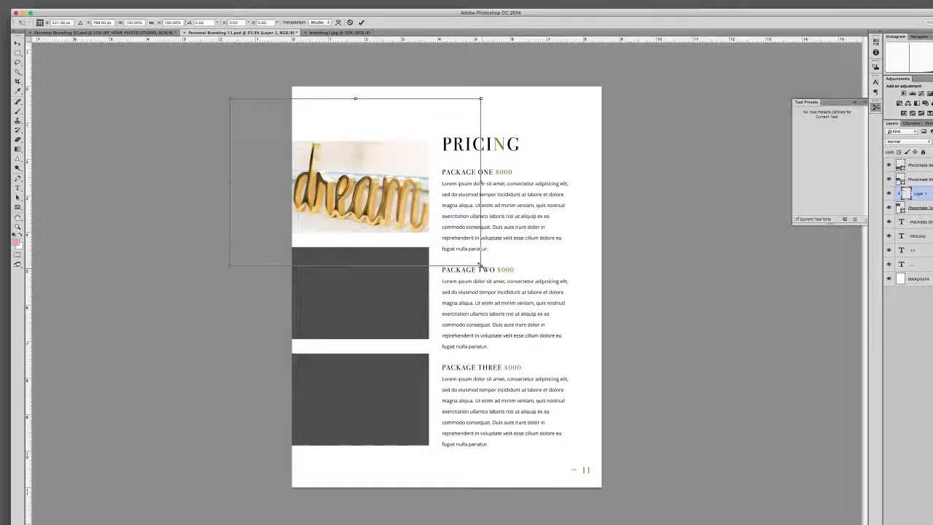
{"action": "left_click_drag", "start_coordinate": [481, 266], "coordinate": [416, 222]}
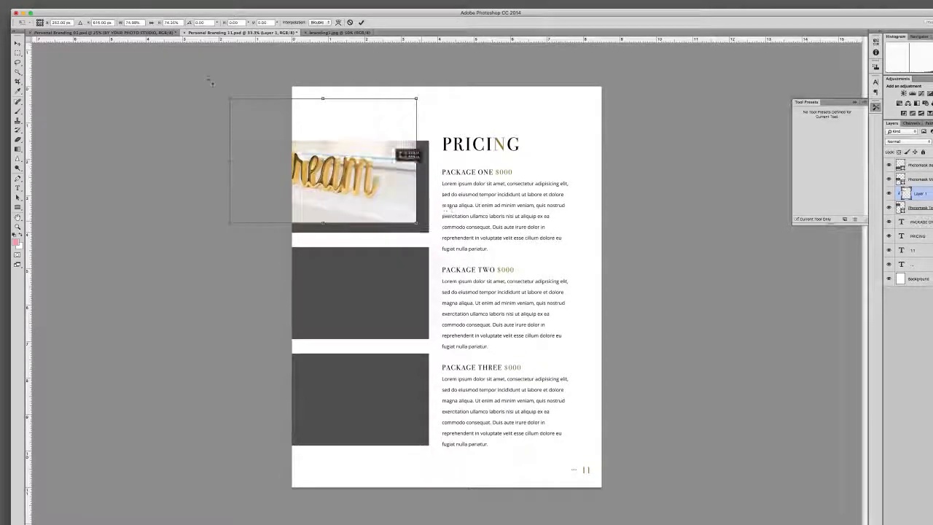
{"action": "left_click", "coordinate": [18, 44]}
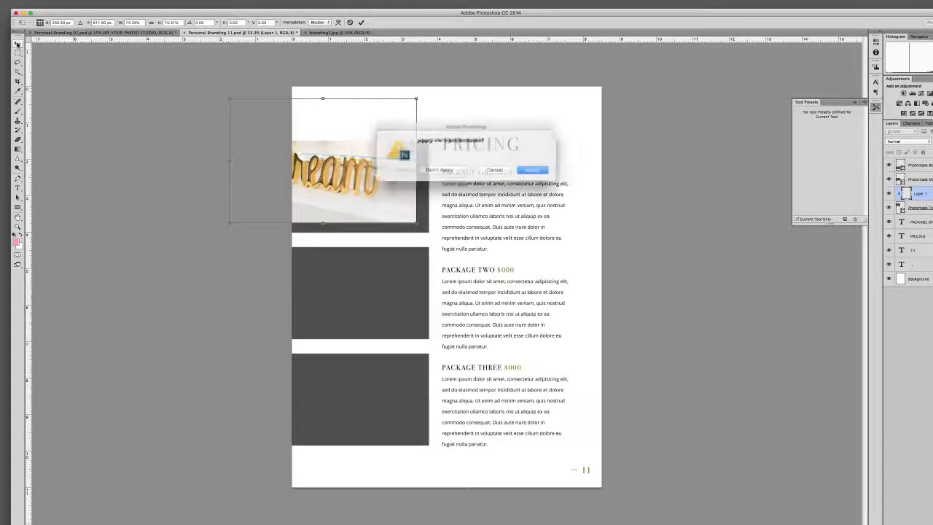
{"action": "left_click", "coordinate": [527, 169]}
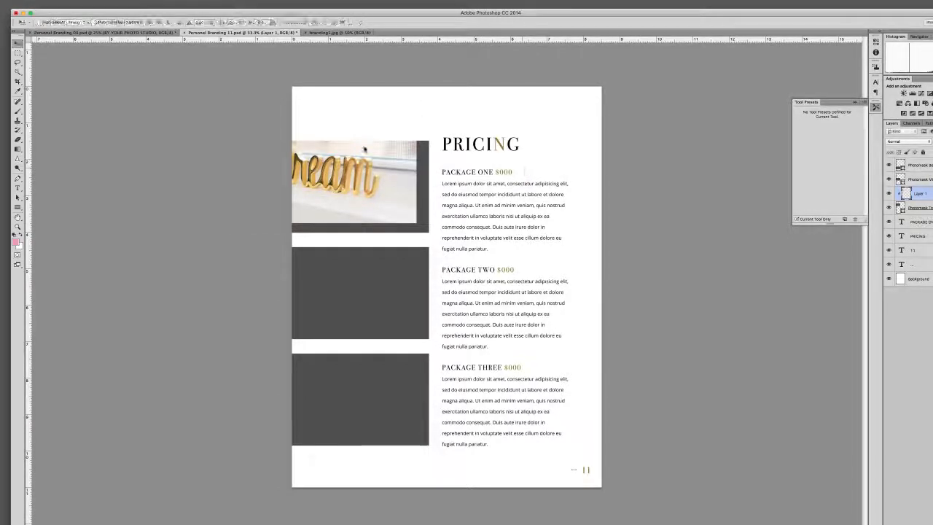
{"action": "left_click_drag", "start_coordinate": [391, 170], "coordinate": [366, 162]}
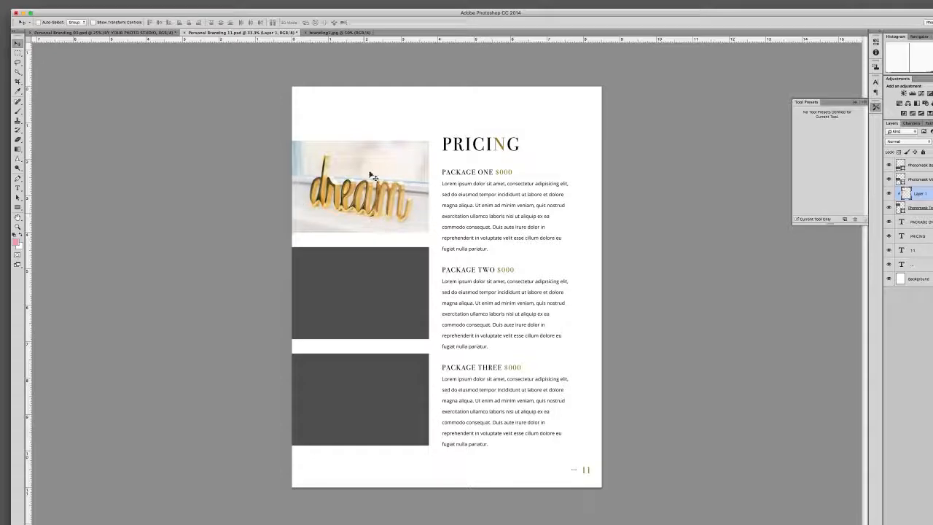
Step: Select the Photomask Middle layer, then open branding2.jpg from the Desktop
{"action": "left_click", "coordinate": [920, 180]}
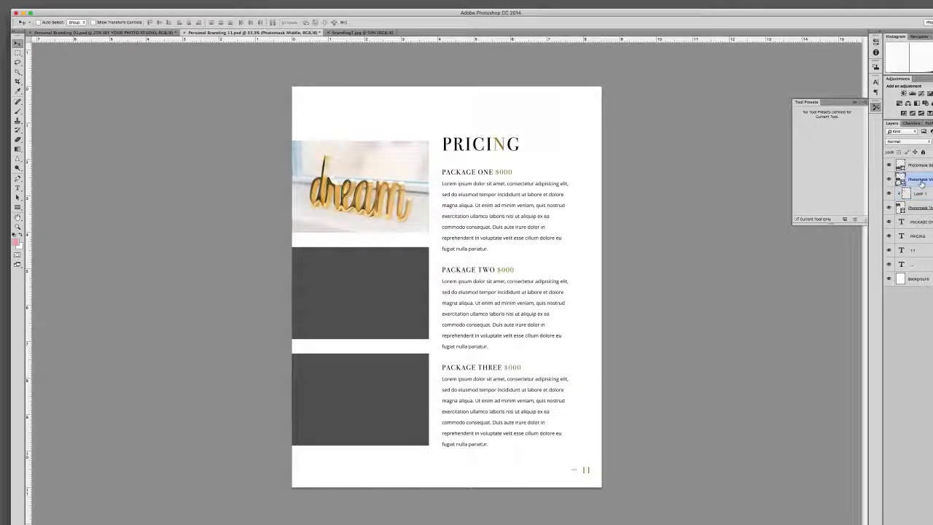
{"action": "left_click", "coordinate": [72, 3]}
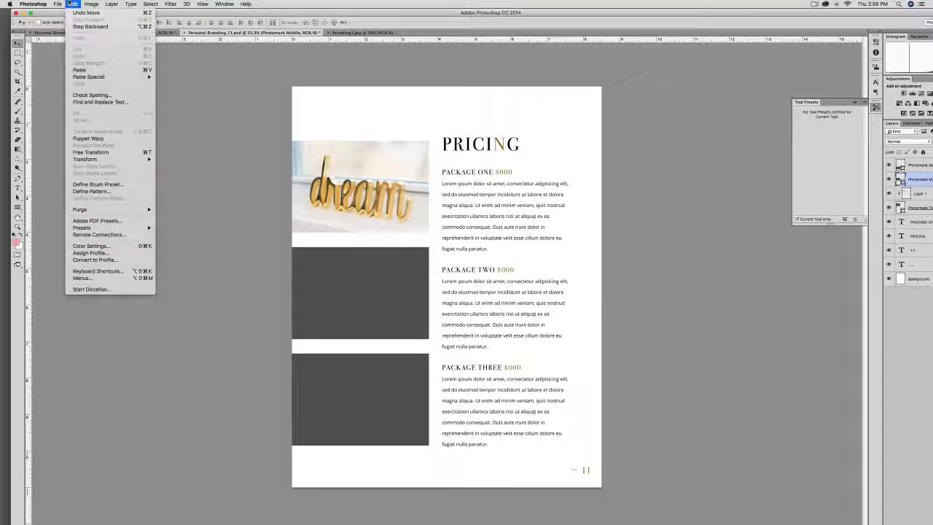
{"action": "mouse_move", "coordinate": [62, 5]}
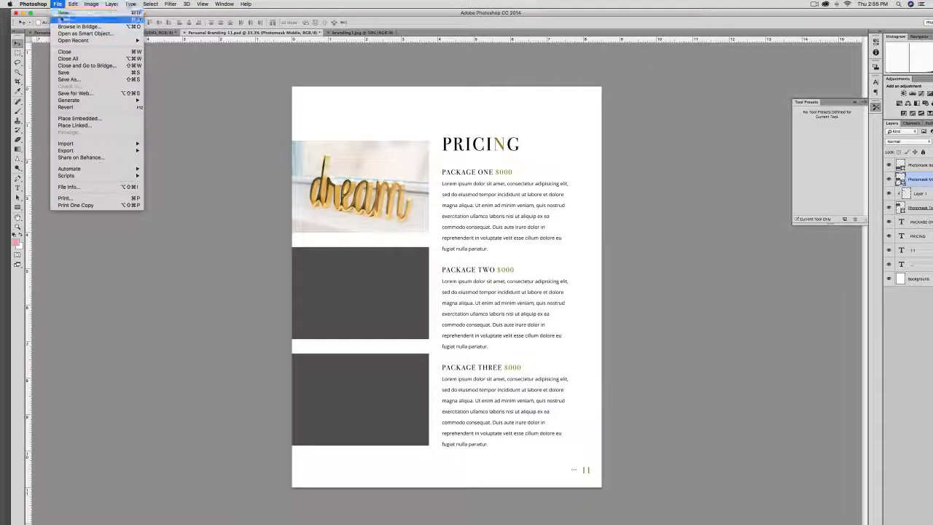
{"action": "left_click", "coordinate": [64, 19]}
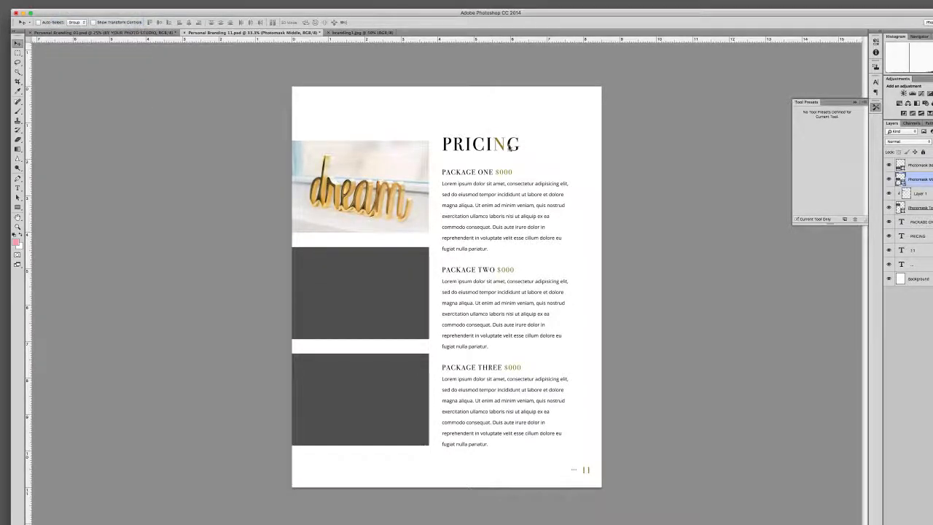
{"action": "scroll", "coordinate": [450, 208], "scroll_direction": "down", "scroll_amount": 1}
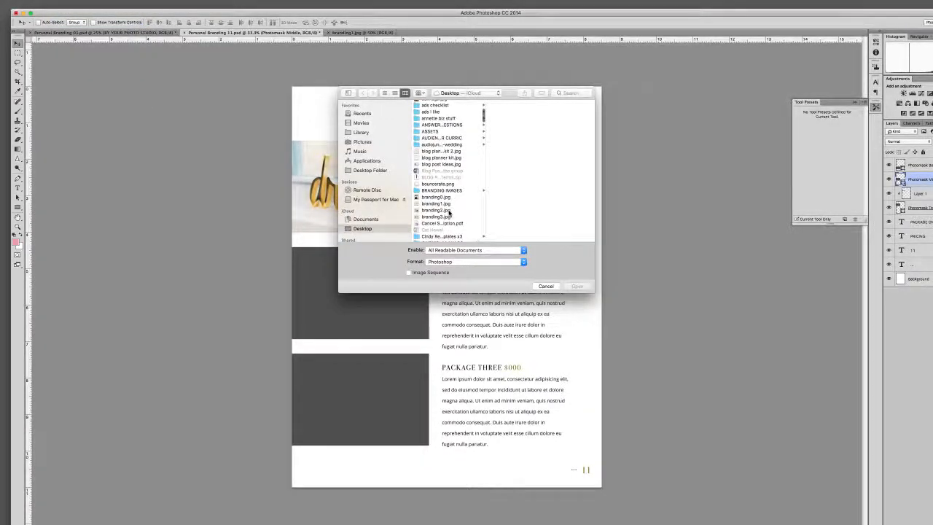
{"action": "left_click", "coordinate": [450, 211]}
{"action": "left_click", "coordinate": [577, 287]}
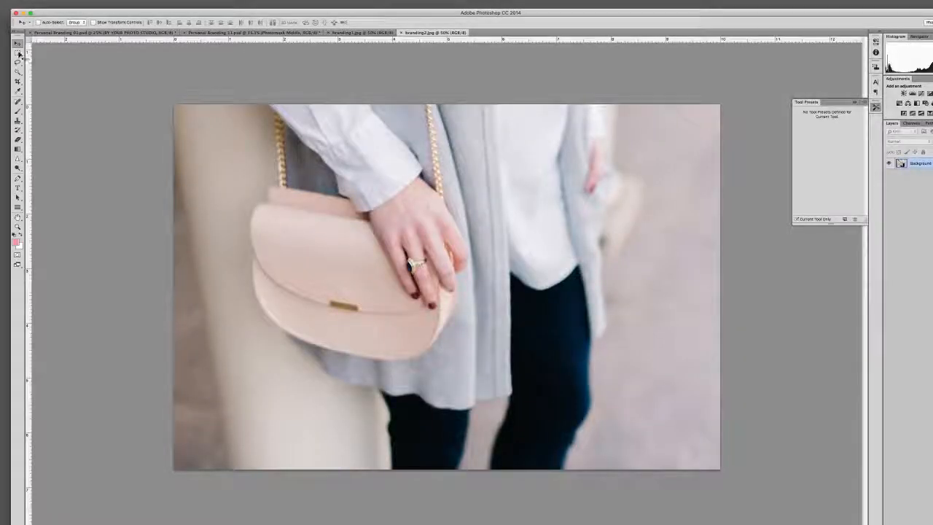
Step: Select the entire handbag photo with the Rectangular Marquee tool active and copy it
{"action": "left_click", "coordinate": [17, 52]}
{"action": "key", "text": "super+a"}
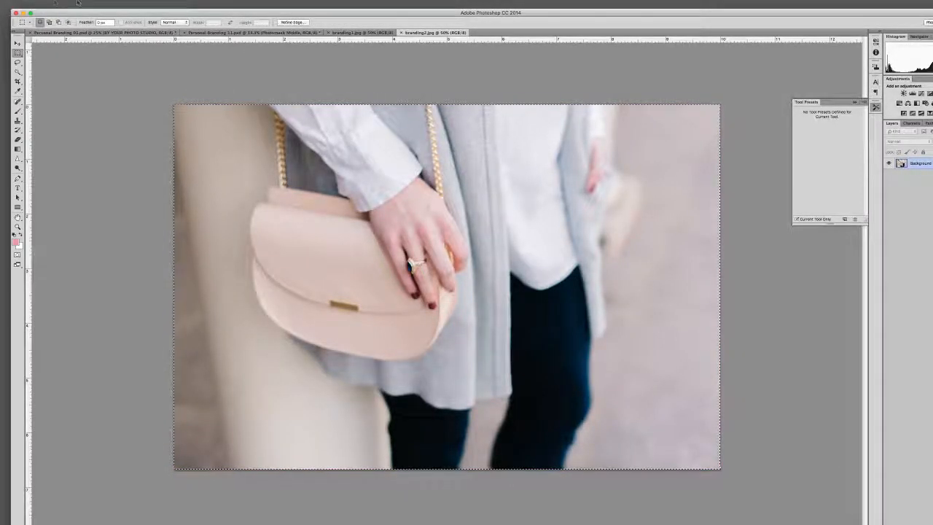
{"action": "left_click", "coordinate": [73, 2]}
{"action": "left_click", "coordinate": [80, 56]}
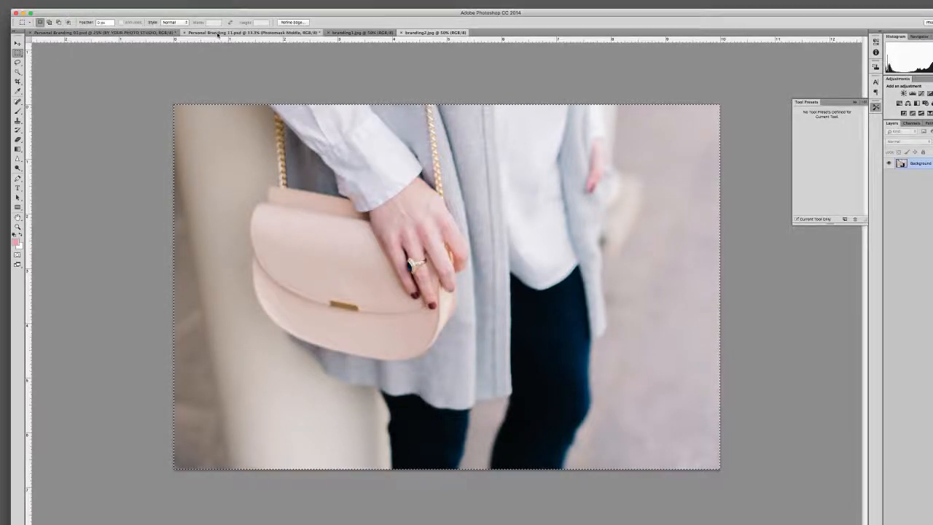
Step: Paste the handbag photo above the Photomask Middle layer in Personal Branding 11.psd and clip it to that layer with a clipping mask
{"action": "left_click", "coordinate": [218, 34]}
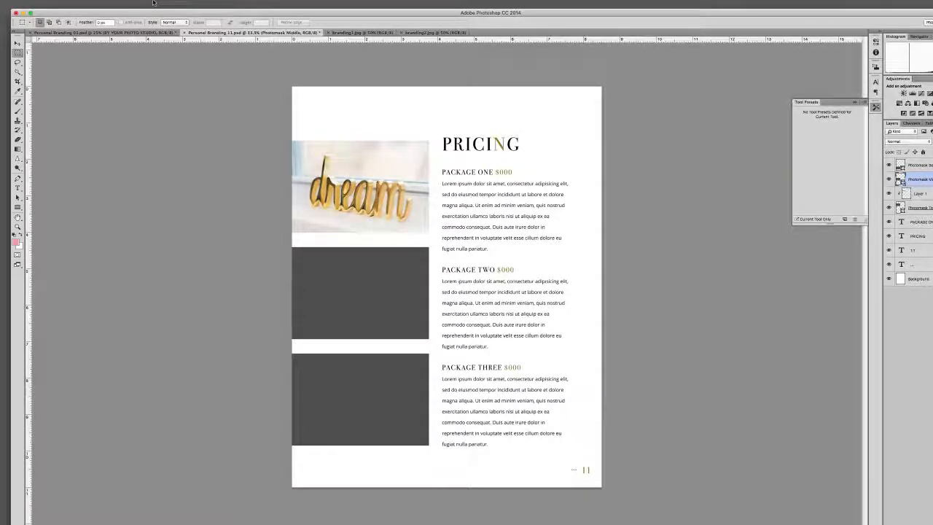
{"action": "left_click", "coordinate": [73, 3]}
{"action": "left_click", "coordinate": [80, 69]}
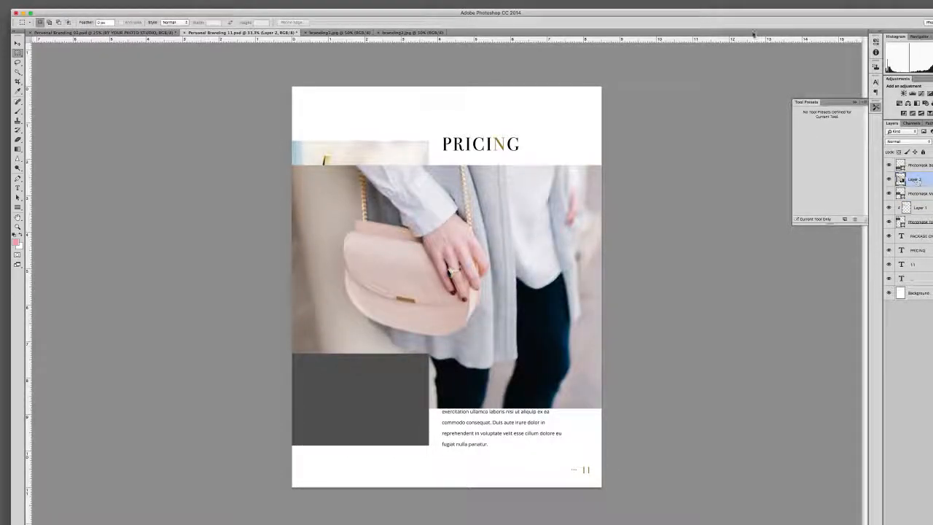
{"action": "right_click", "coordinate": [910, 182]}
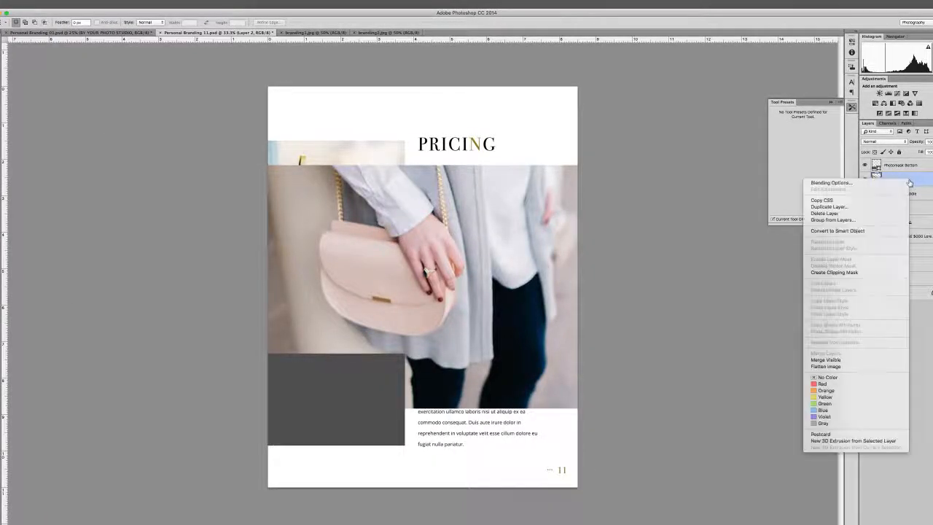
{"action": "left_click", "coordinate": [838, 273]}
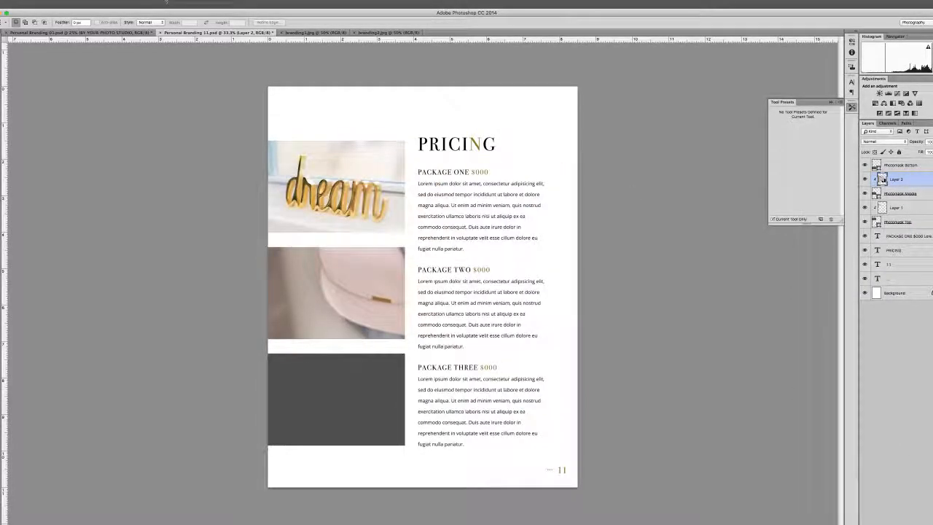
Step: Scale the handbag photo to about 42% with Free Transform, move it over the placeholder beside Package Two and apply the transformation
{"action": "left_click", "coordinate": [73, 3]}
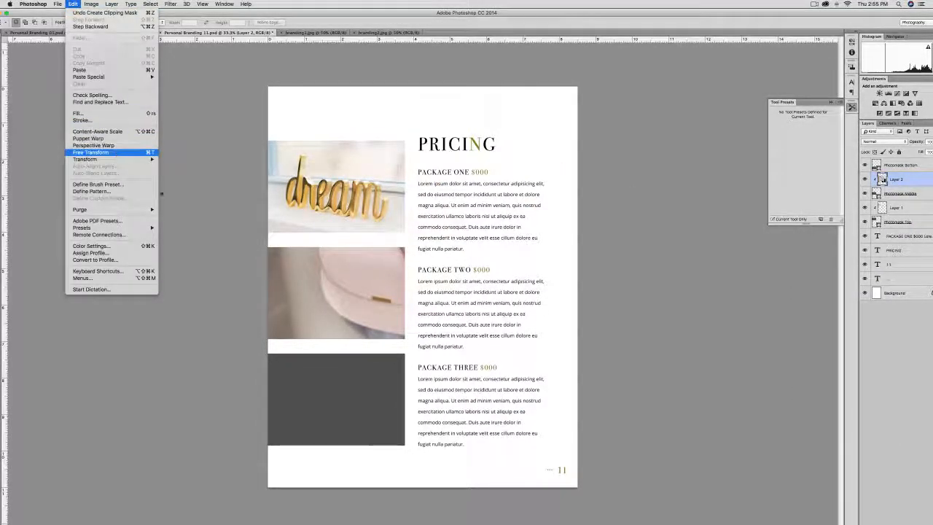
{"action": "left_click", "coordinate": [91, 151]}
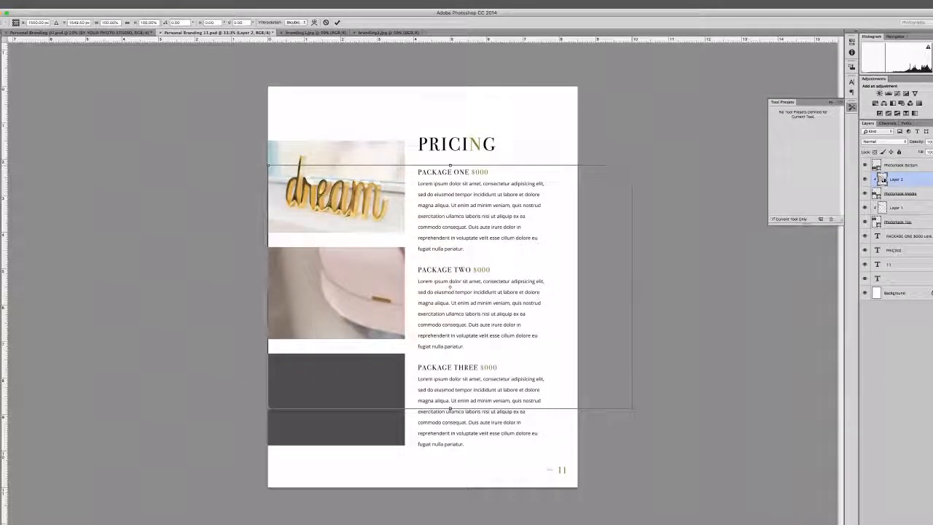
{"action": "left_click_drag", "start_coordinate": [632, 166], "coordinate": [407, 293]}
{"action": "left_click_drag", "start_coordinate": [373, 329], "coordinate": [371, 263]}
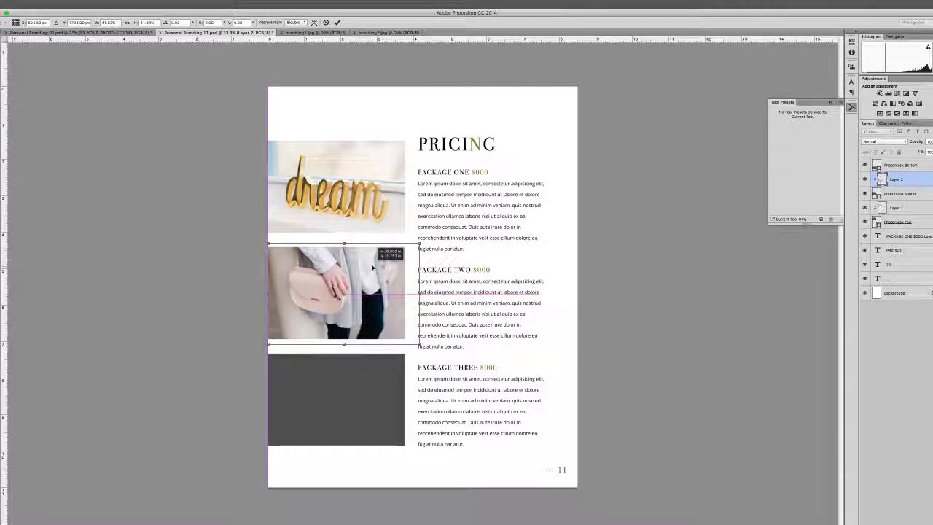
{"action": "left_click_drag", "start_coordinate": [358, 15], "coordinate": [405, 12]}
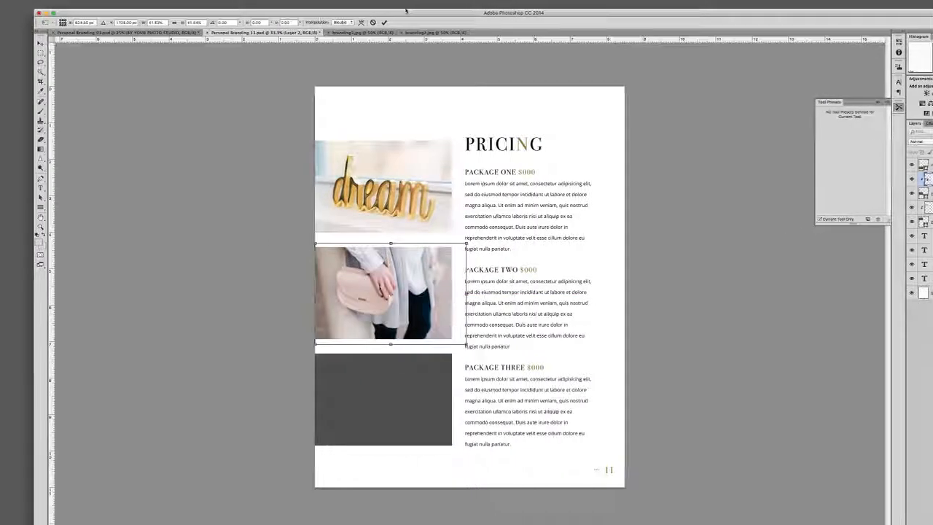
{"action": "left_click", "coordinate": [40, 43]}
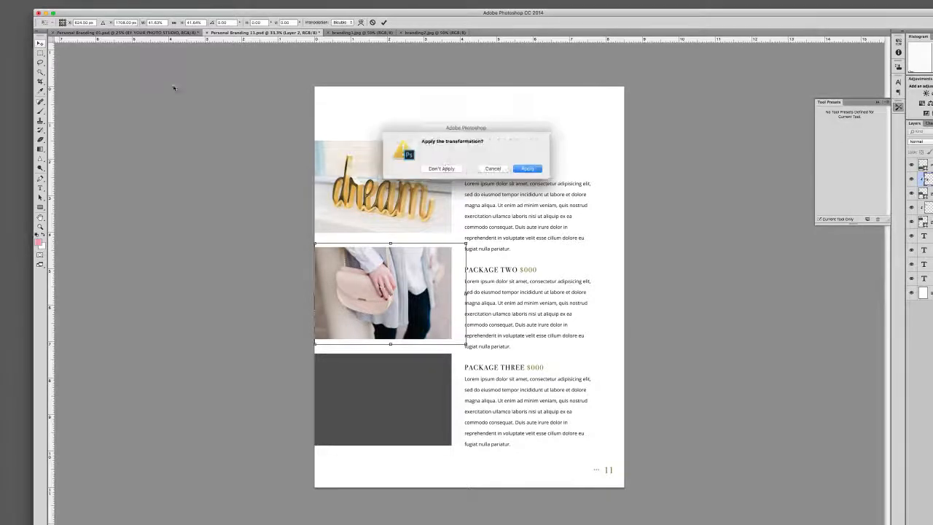
{"action": "left_click", "coordinate": [527, 169]}
Step: Select the Photomask Bottom layer, then open branding3.jpg from the Desktop
{"action": "left_click_drag", "start_coordinate": [509, 13], "coordinate": [460, 13]}
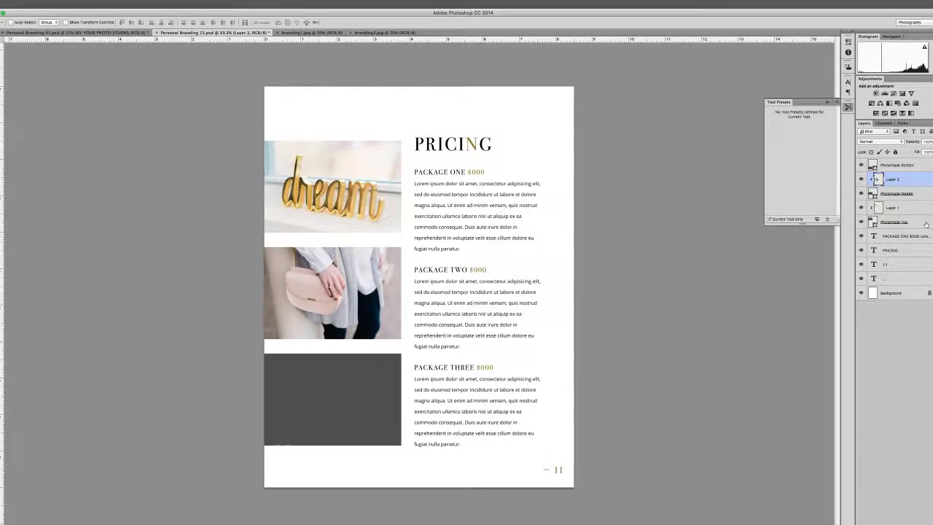
{"action": "left_click", "coordinate": [925, 222]}
{"action": "left_click", "coordinate": [916, 167]}
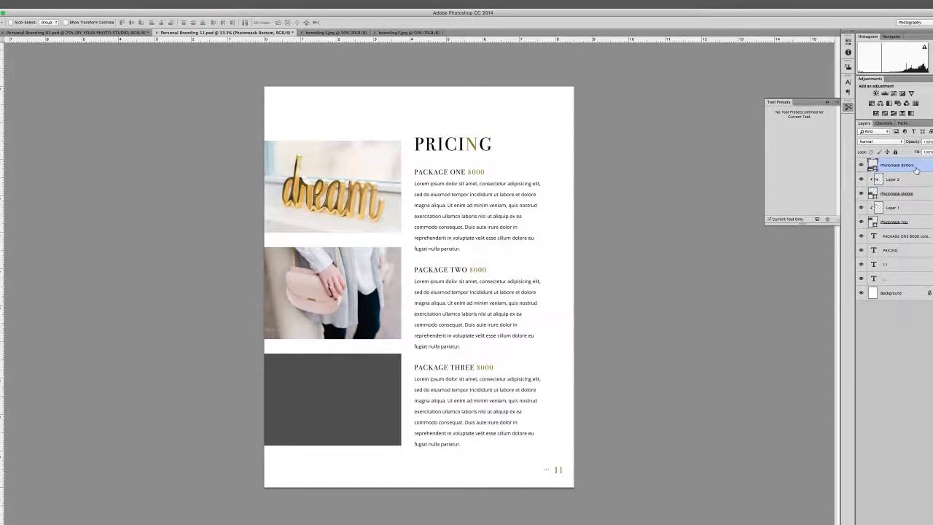
{"action": "left_click", "coordinate": [58, 4]}
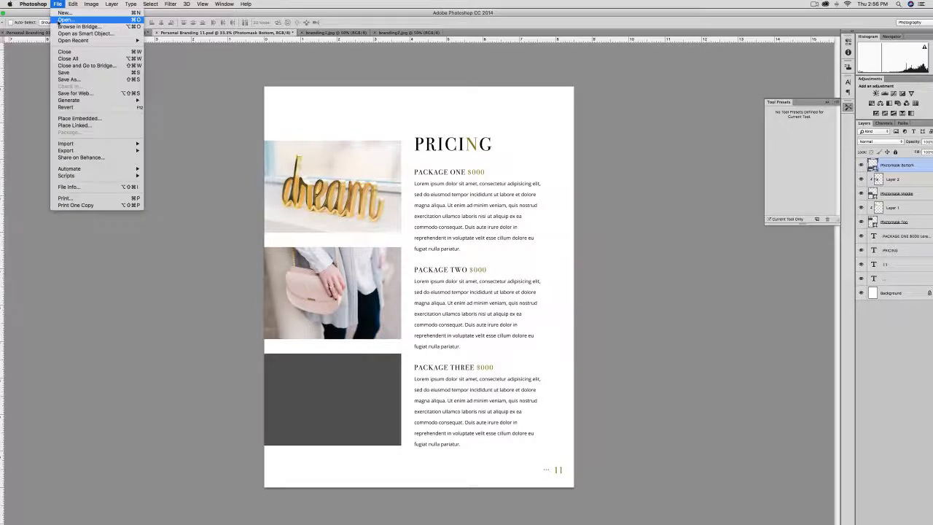
{"action": "left_click", "coordinate": [64, 19]}
{"action": "scroll", "coordinate": [453, 175], "scroll_direction": "down", "scroll_amount": 4}
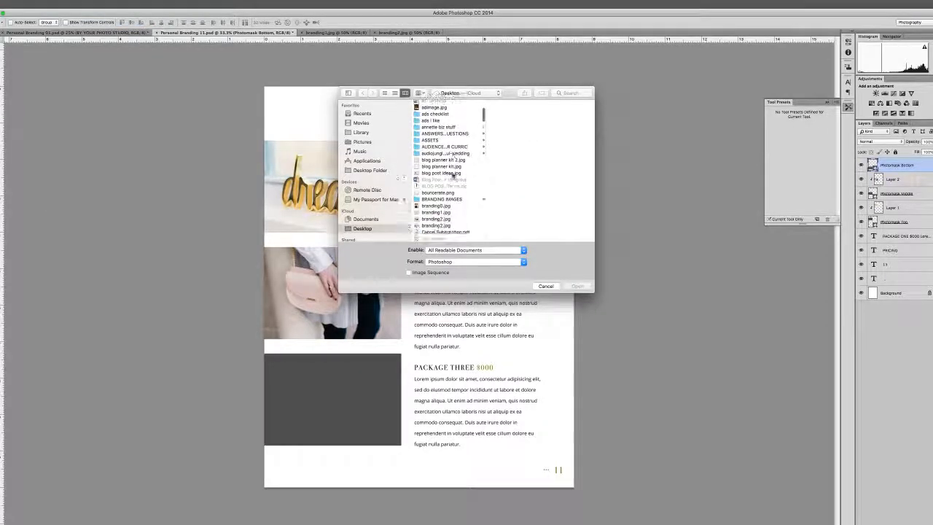
{"action": "left_click", "coordinate": [457, 216]}
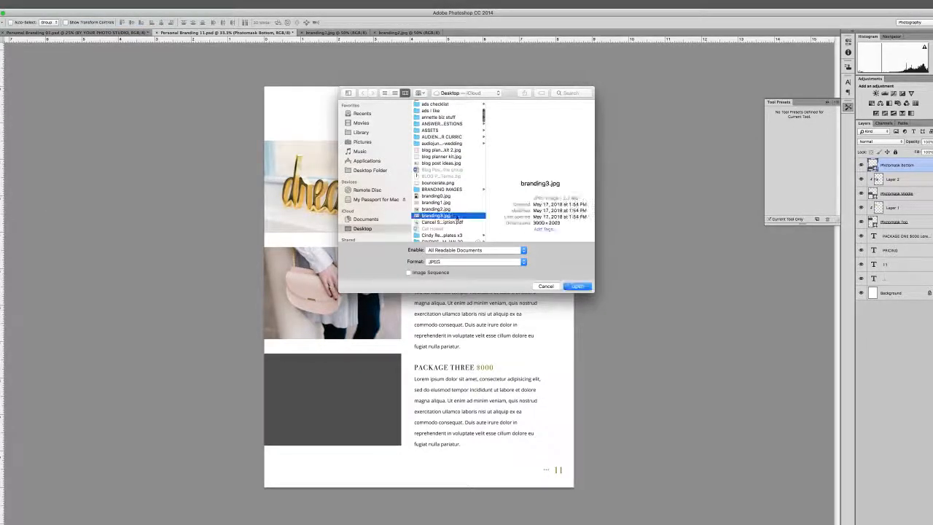
{"action": "left_click", "coordinate": [577, 285]}
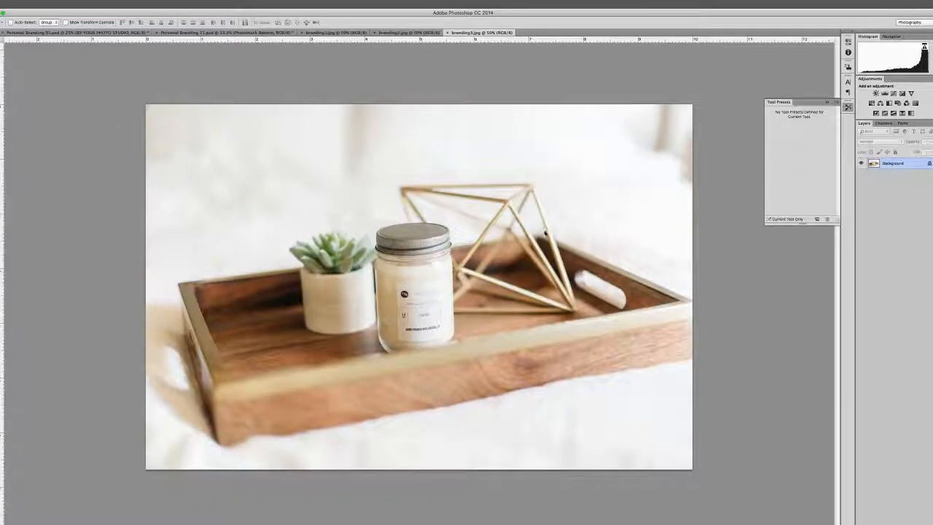
Step: Select the entire wooden tray photo with the Rectangular Marquee tool and copy it
{"action": "left_click_drag", "start_coordinate": [96, 12], "coordinate": [117, 12]}
{"action": "key", "text": "m"}
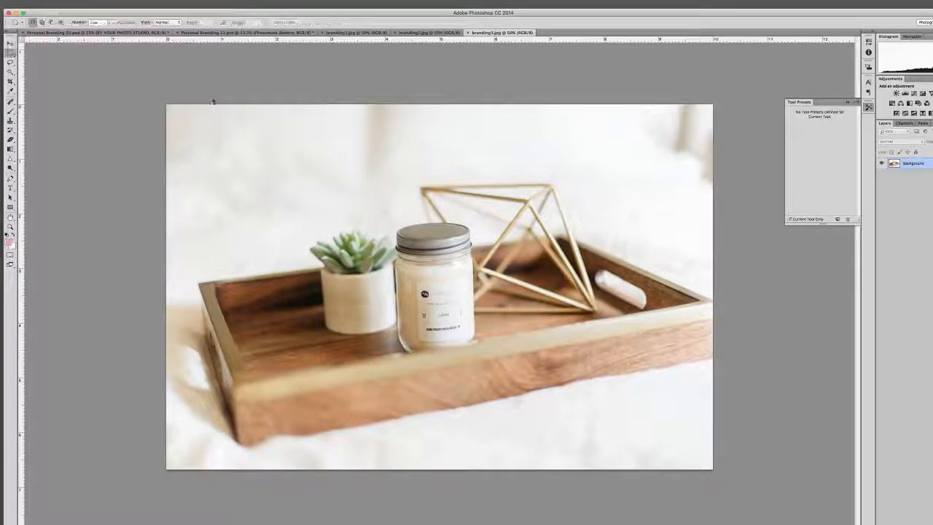
{"action": "left_click_drag", "start_coordinate": [158, 97], "coordinate": [860, 518]}
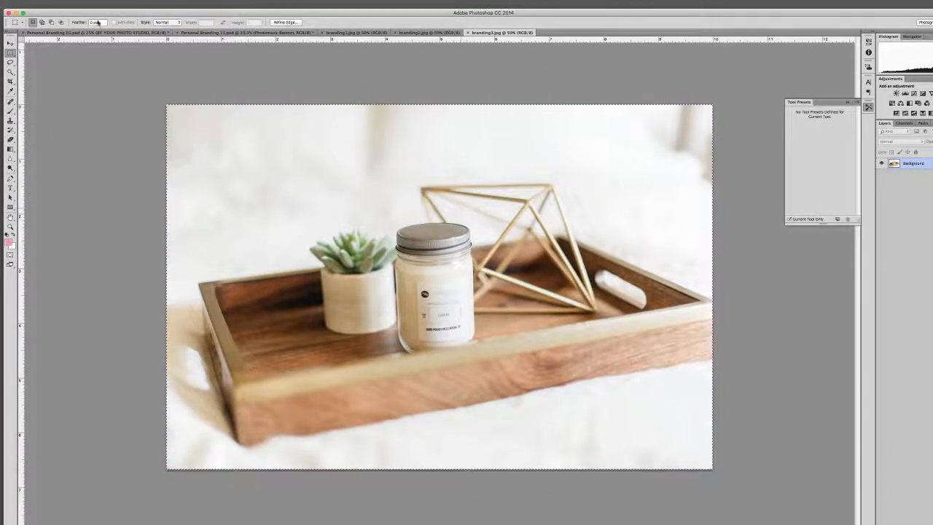
{"action": "left_click", "coordinate": [77, 4]}
{"action": "left_click", "coordinate": [79, 56]}
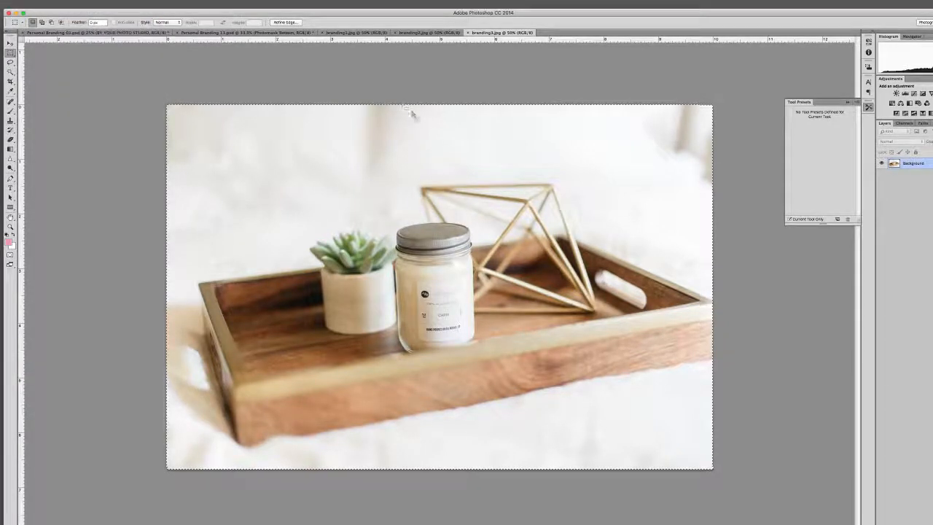
Step: Paste the tray photo above the Photomask Bottom layer in Personal Branding 11.psd and clip it to that layer with a clipping mask
{"action": "left_click", "coordinate": [132, 34]}
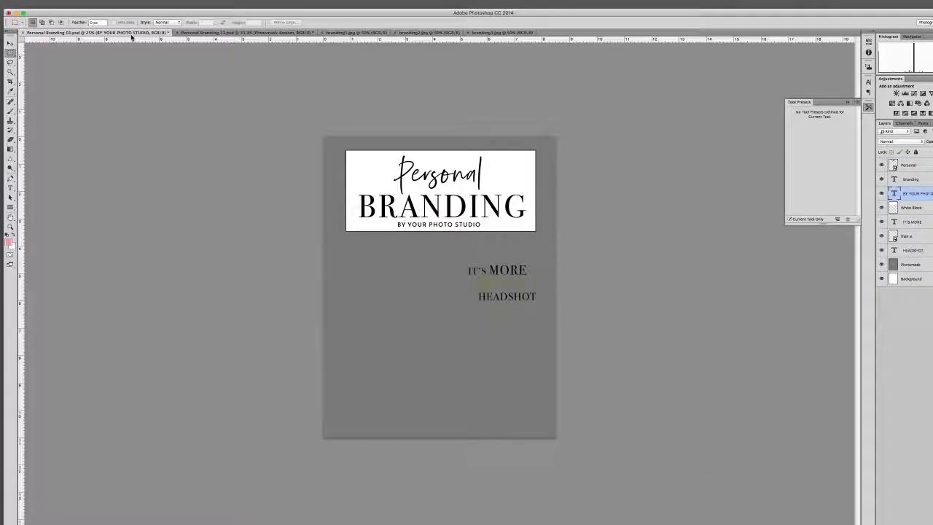
{"action": "left_click", "coordinate": [242, 33]}
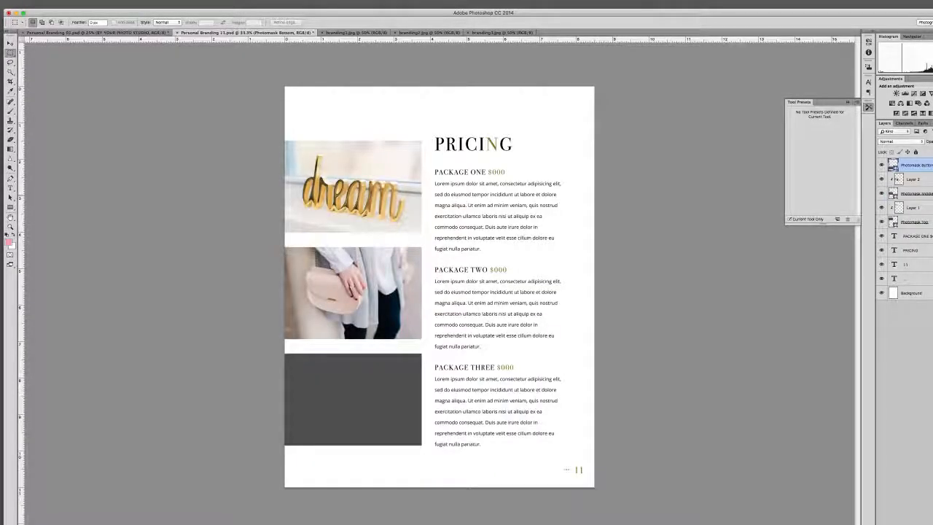
{"action": "left_click", "coordinate": [73, 4]}
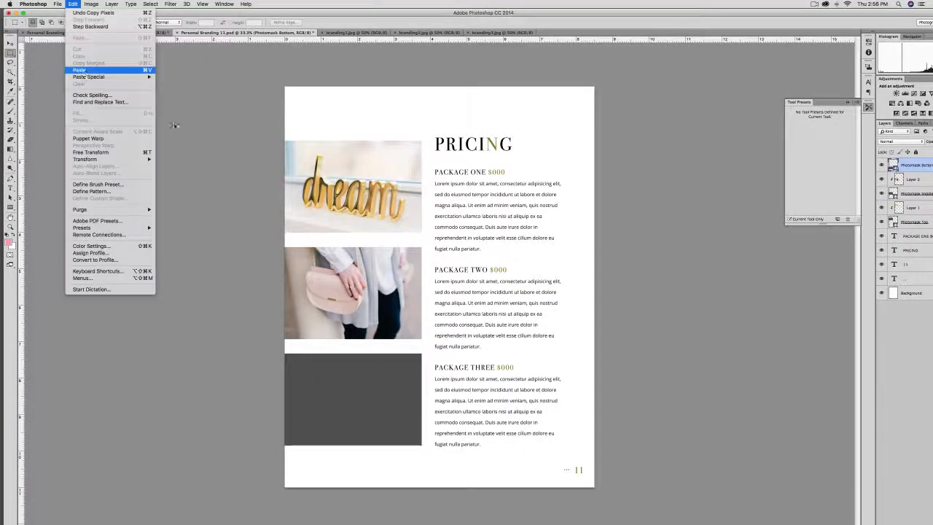
{"action": "left_click", "coordinate": [80, 70]}
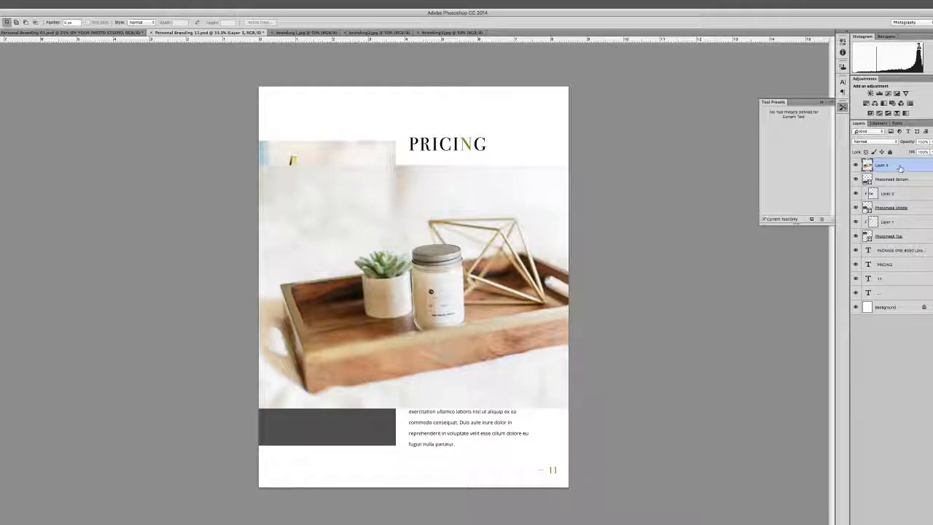
{"action": "right_click", "coordinate": [900, 168]}
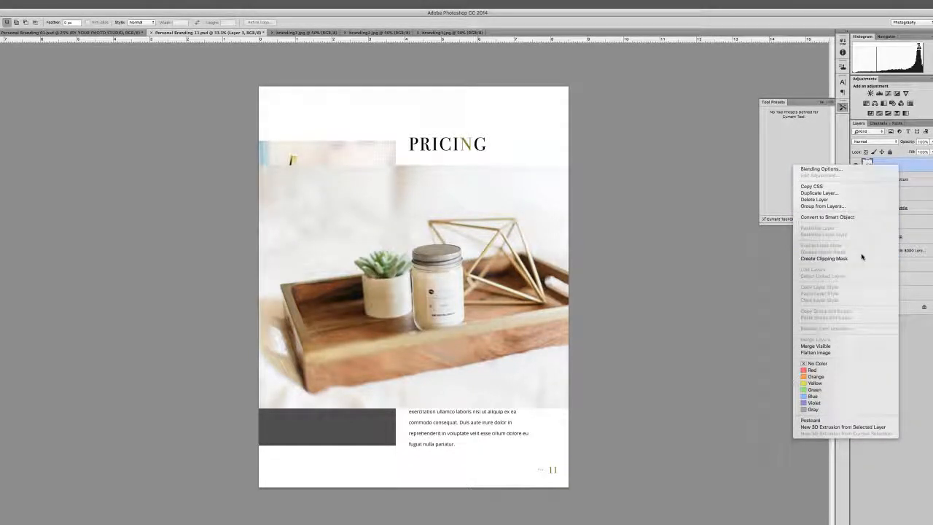
{"action": "left_click", "coordinate": [829, 257]}
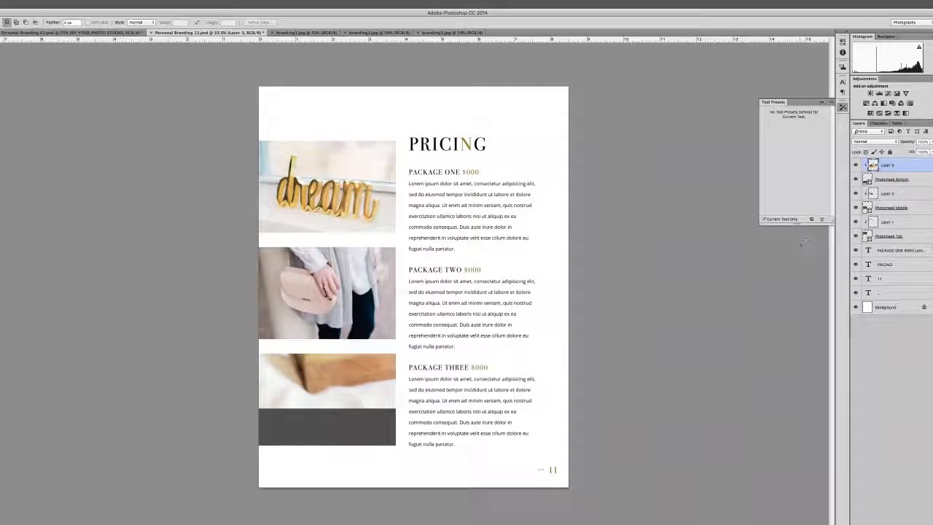
Step: Scale the wooden tray photo to about 53% with Free Transform, move it over the placeholder beside Package Three and apply the transformation
{"action": "left_click", "coordinate": [73, 5]}
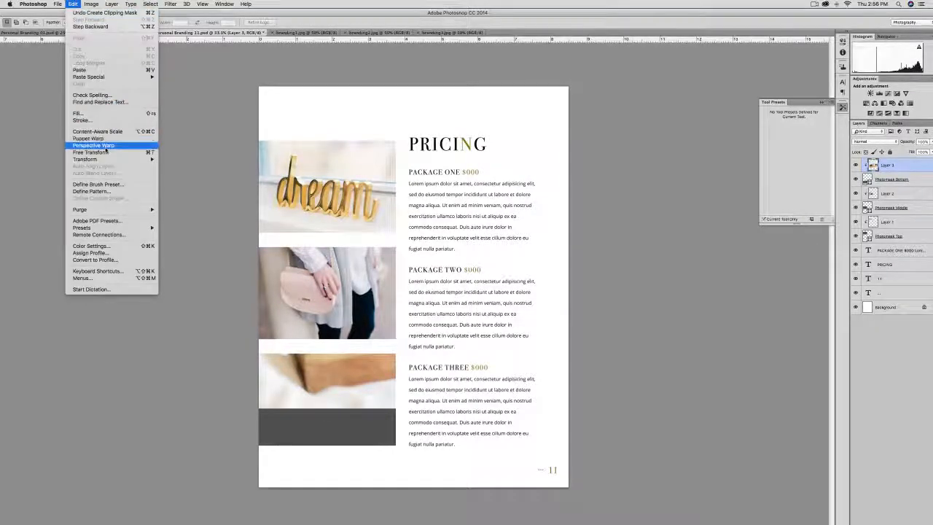
{"action": "left_click", "coordinate": [93, 152]}
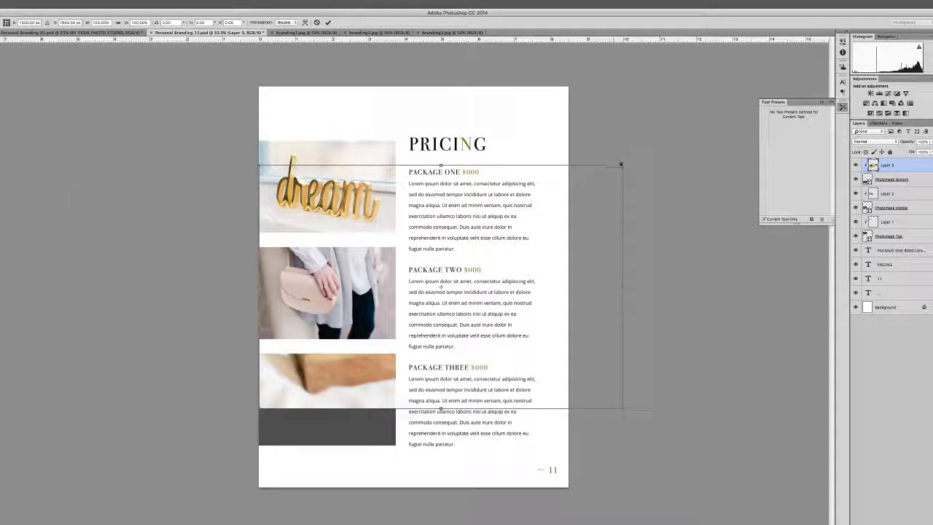
{"action": "left_click_drag", "start_coordinate": [622, 167], "coordinate": [550, 215]}
{"action": "left_click_drag", "start_coordinate": [469, 273], "coordinate": [396, 317]}
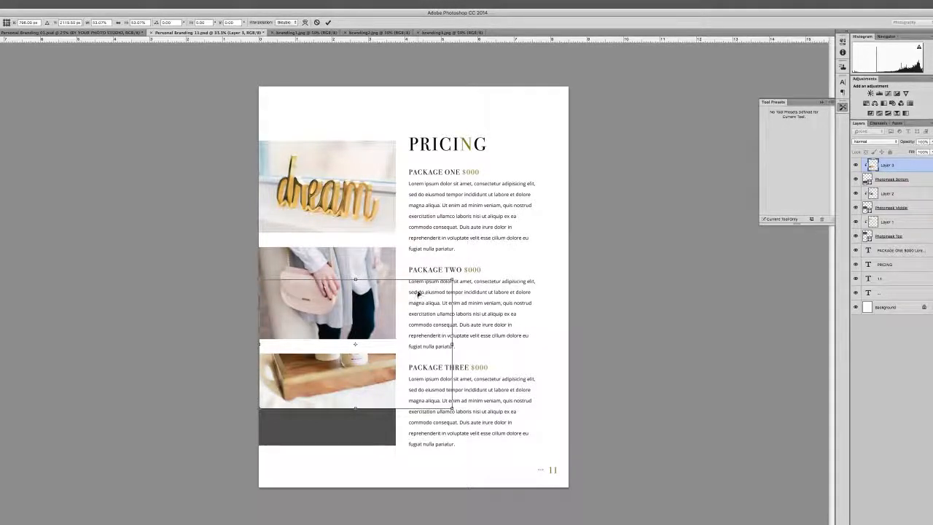
{"action": "left_click_drag", "start_coordinate": [415, 293], "coordinate": [352, 409]}
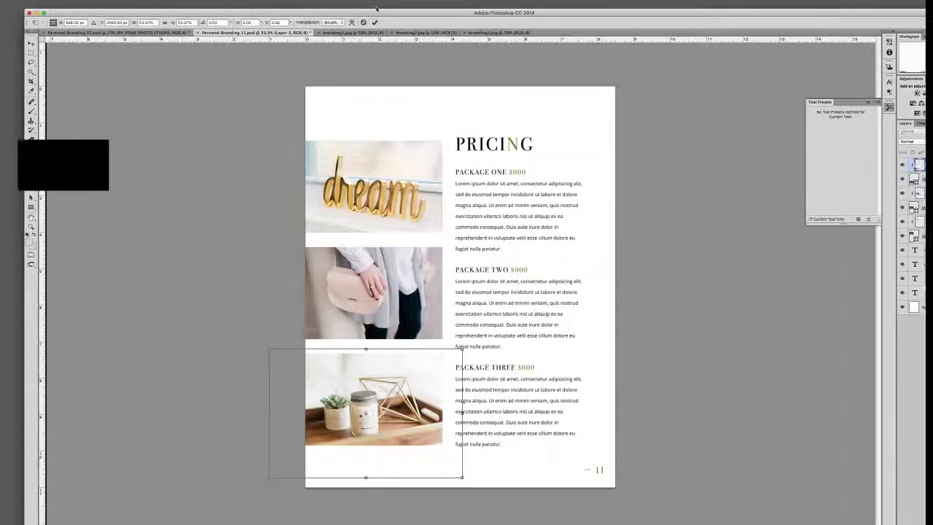
{"action": "left_click", "coordinate": [13, 44]}
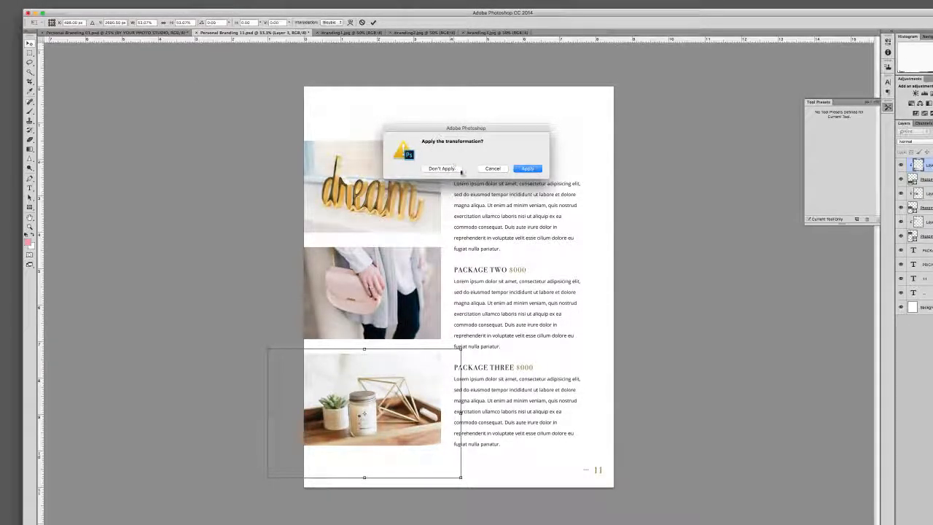
{"action": "left_click", "coordinate": [518, 168]}
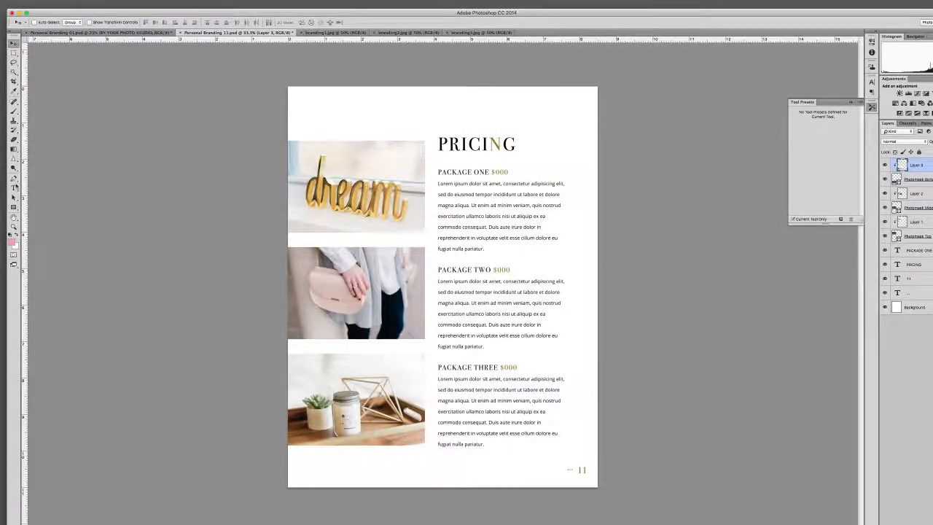
Step: Recolor the gold letter N in the PRICING heading to black (#000000) with the Type tool
{"action": "left_click", "coordinate": [13, 189]}
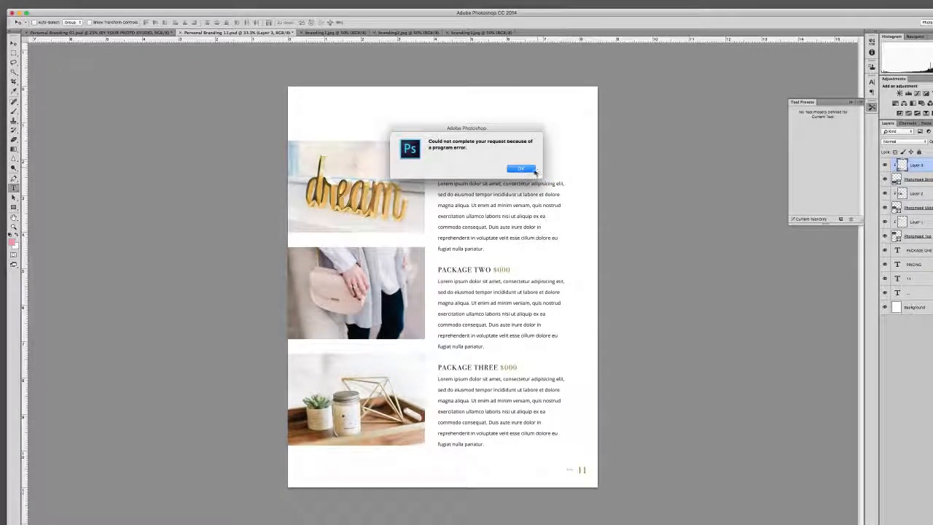
{"action": "left_click", "coordinate": [529, 169]}
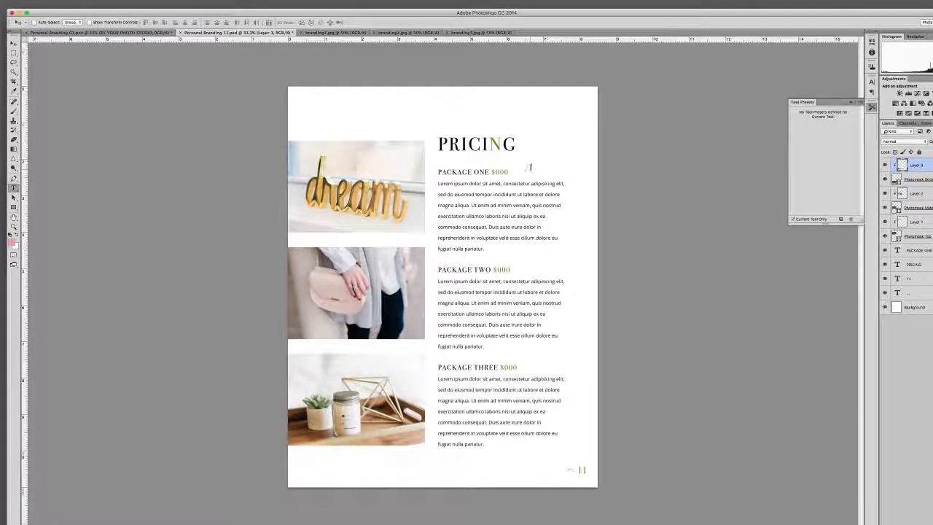
{"action": "left_click", "coordinate": [492, 144]}
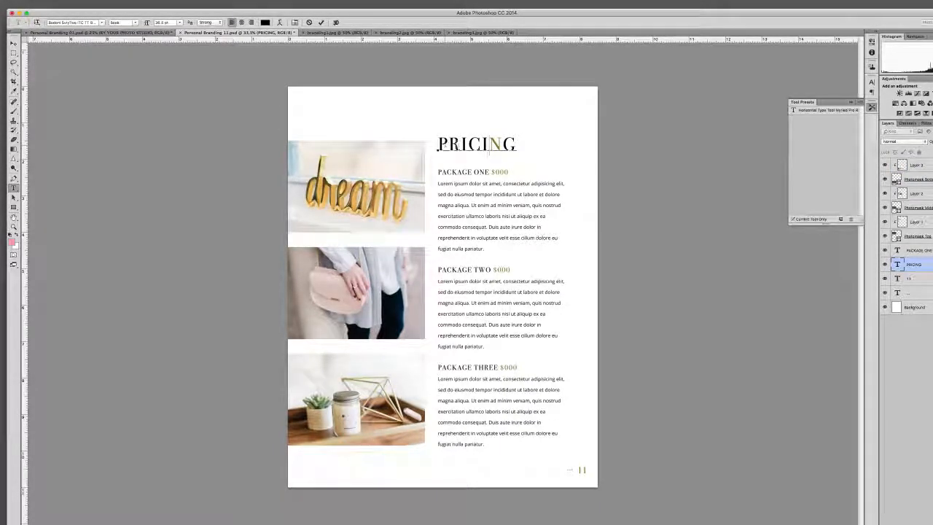
{"action": "left_click_drag", "start_coordinate": [440, 143], "coordinate": [518, 144]}
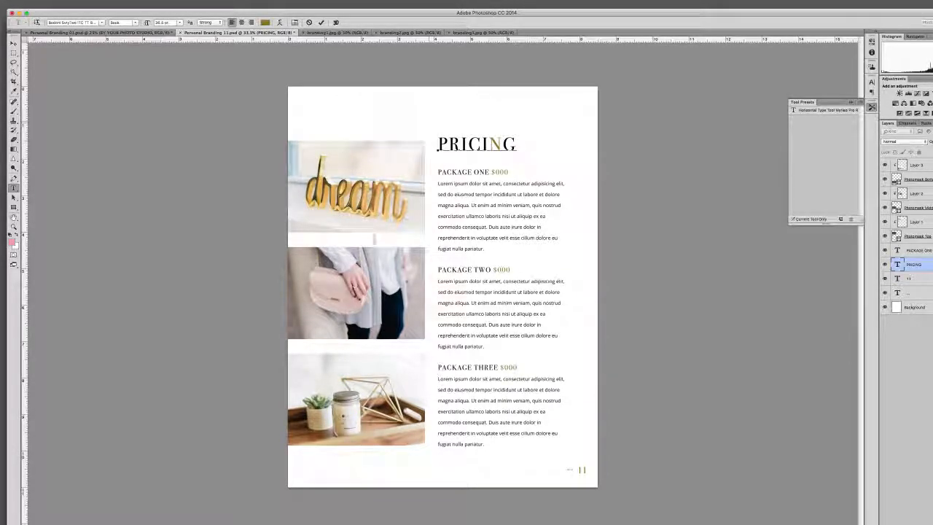
{"action": "left_click_drag", "start_coordinate": [488, 144], "coordinate": [502, 144]}
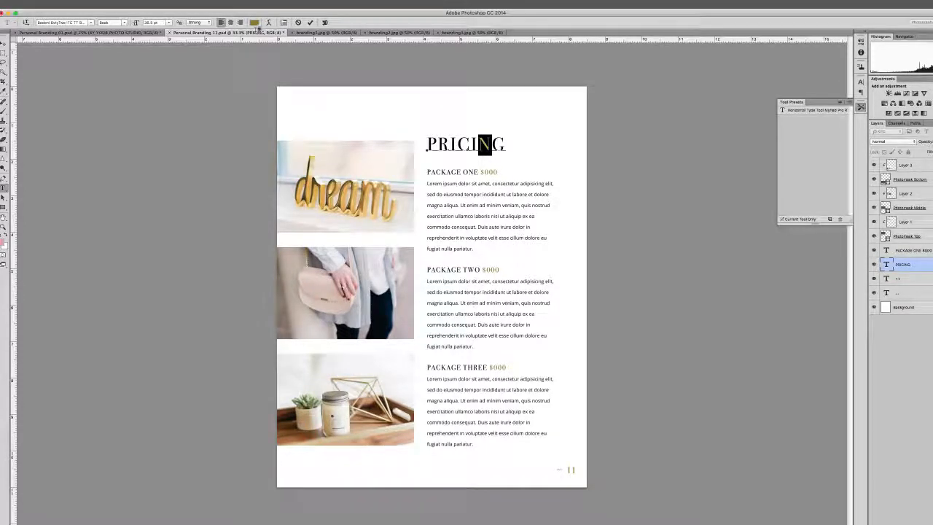
{"action": "left_click", "coordinate": [254, 24]}
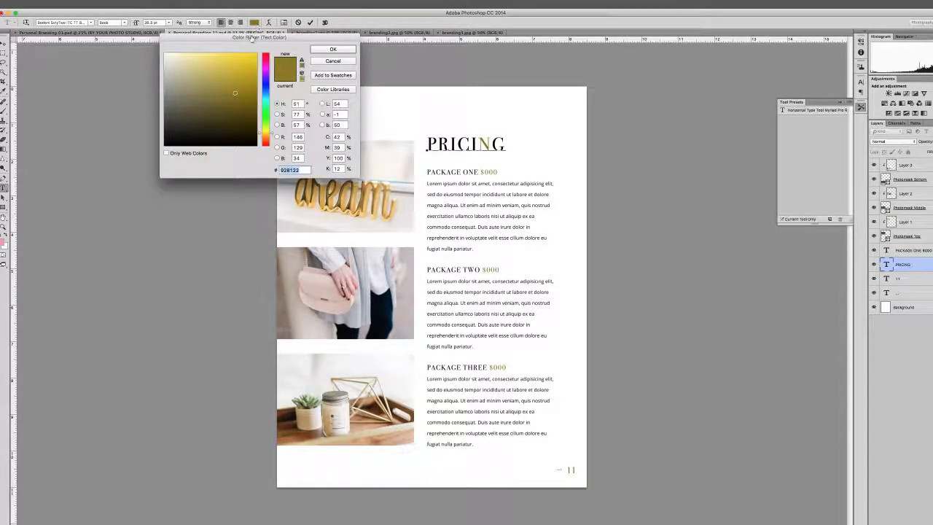
{"action": "mouse_move", "coordinate": [179, 131]}
{"action": "left_mouse_down"}
{"action": "mouse_move", "coordinate": [163, 142]}
{"action": "mouse_move", "coordinate": [166, 121]}
{"action": "mouse_move", "coordinate": [164, 145]}
{"action": "left_mouse_up"}
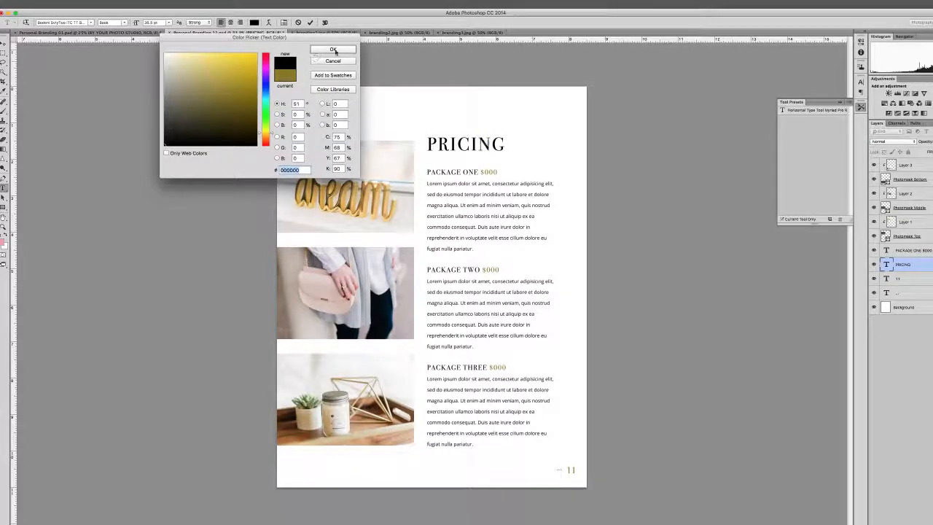
{"action": "left_click", "coordinate": [333, 49]}
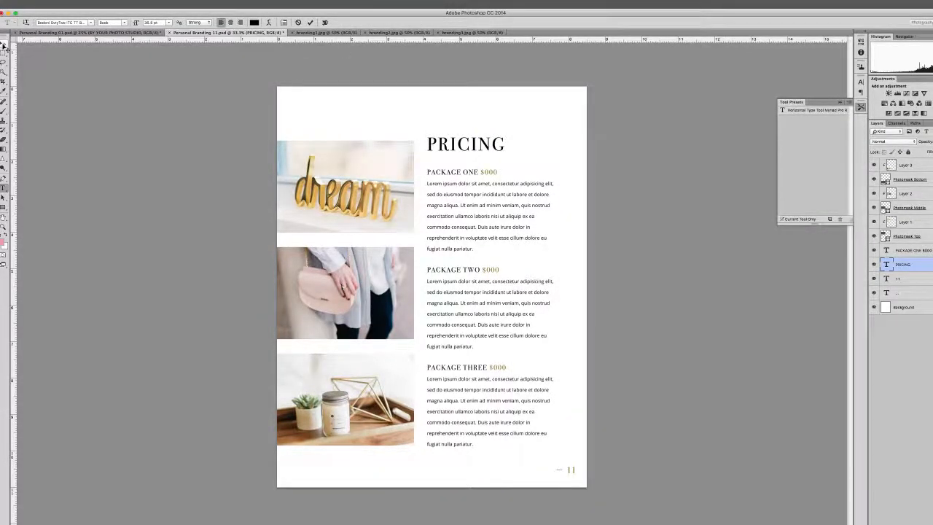
{"action": "left_click", "coordinate": [4, 45]}
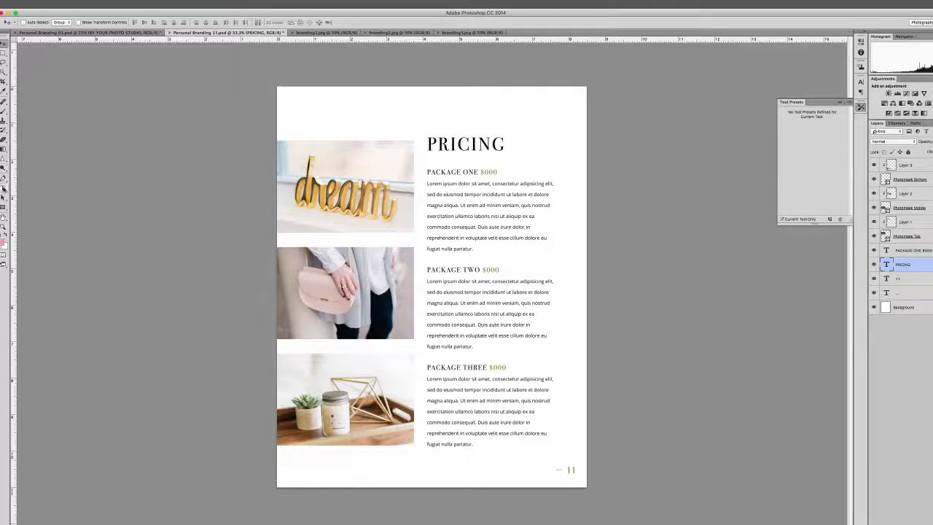
Step: Add a Color Overlay layer style to the PRICING text layer and open its overlay color for editing
{"action": "left_click", "coordinate": [3, 188]}
{"action": "left_click", "coordinate": [478, 145]}
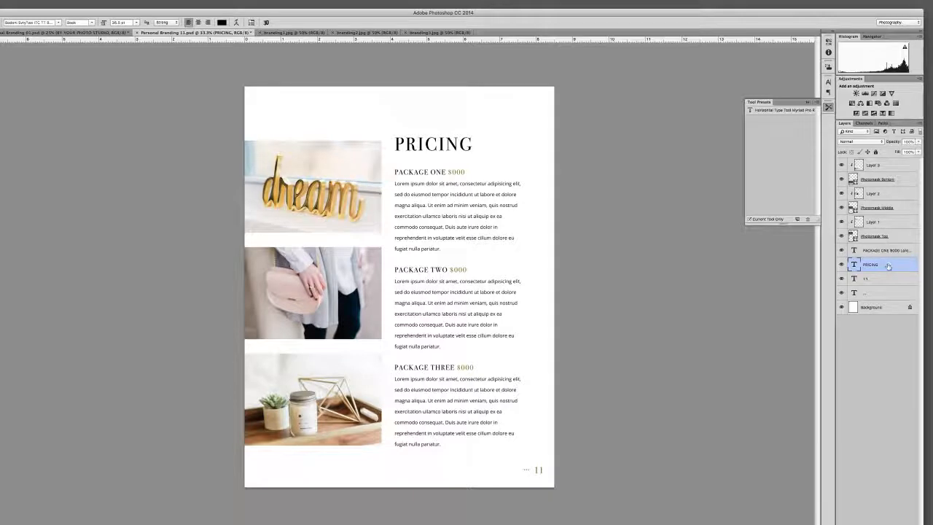
{"action": "double_click", "coordinate": [888, 265]}
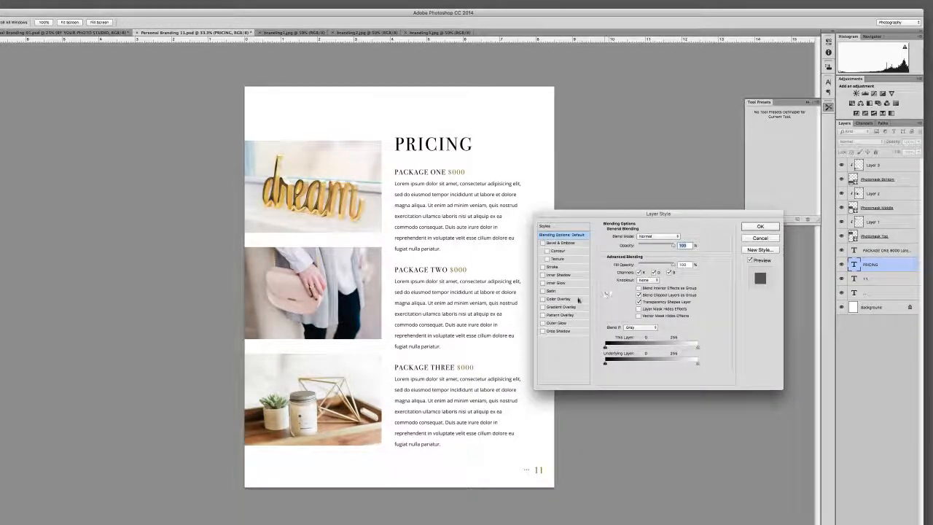
{"action": "left_click", "coordinate": [564, 299]}
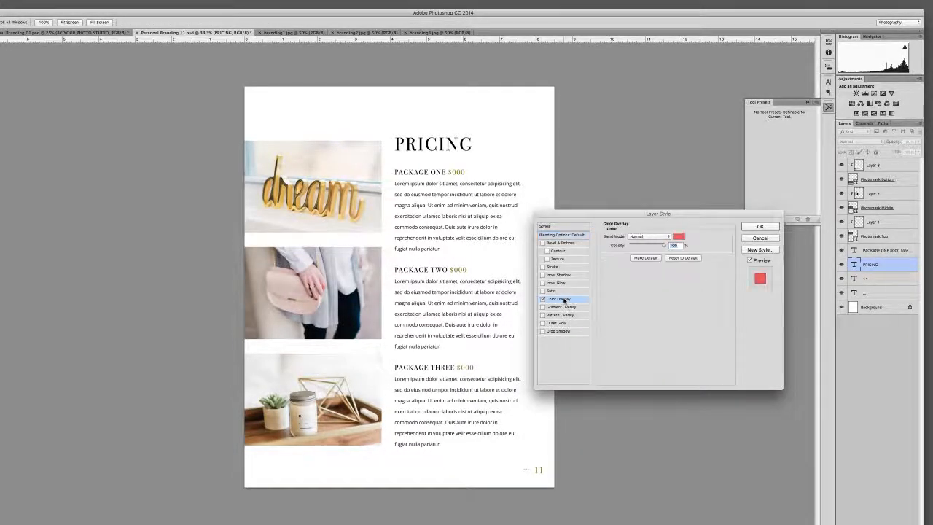
{"action": "left_click", "coordinate": [678, 237]}
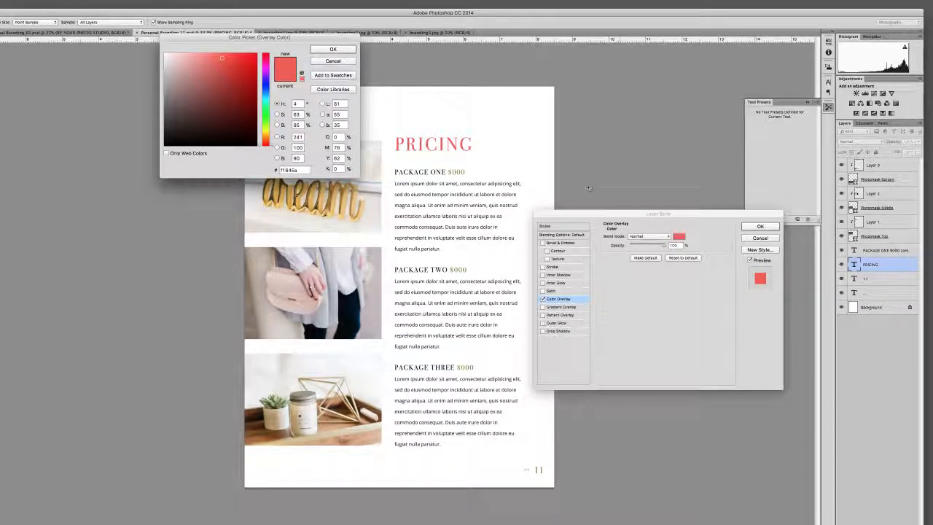
{"action": "left_click_drag", "start_coordinate": [339, 37], "coordinate": [324, 34]}
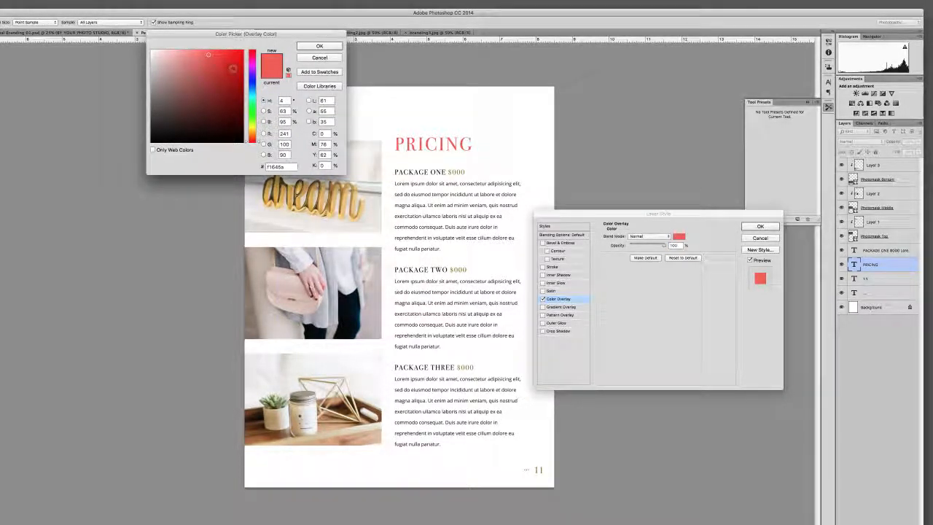
Step: Try dark brown #462220 and blue-violet #4d44bb as the overlay color of the PRICING heading
{"action": "left_click", "coordinate": [157, 101]}
{"action": "left_click", "coordinate": [201, 117]}
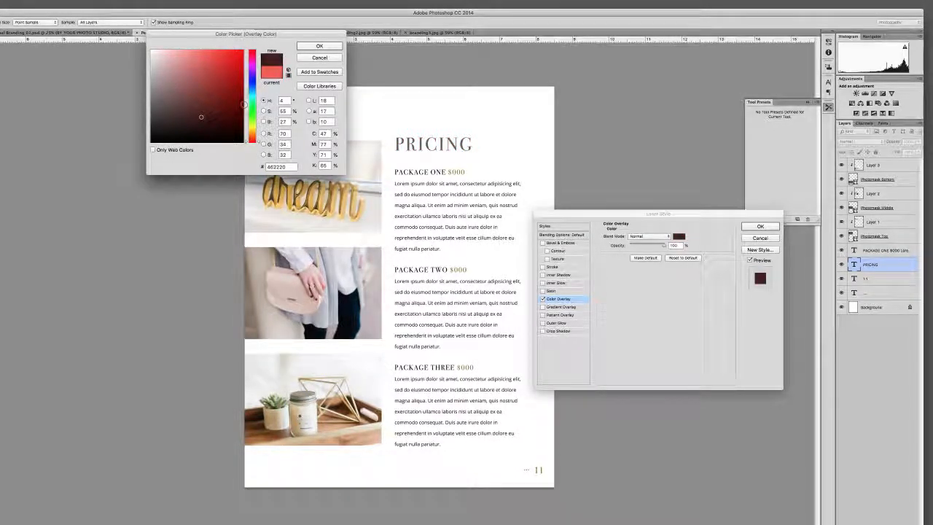
{"action": "left_click", "coordinate": [253, 81]}
{"action": "left_click", "coordinate": [209, 74]}
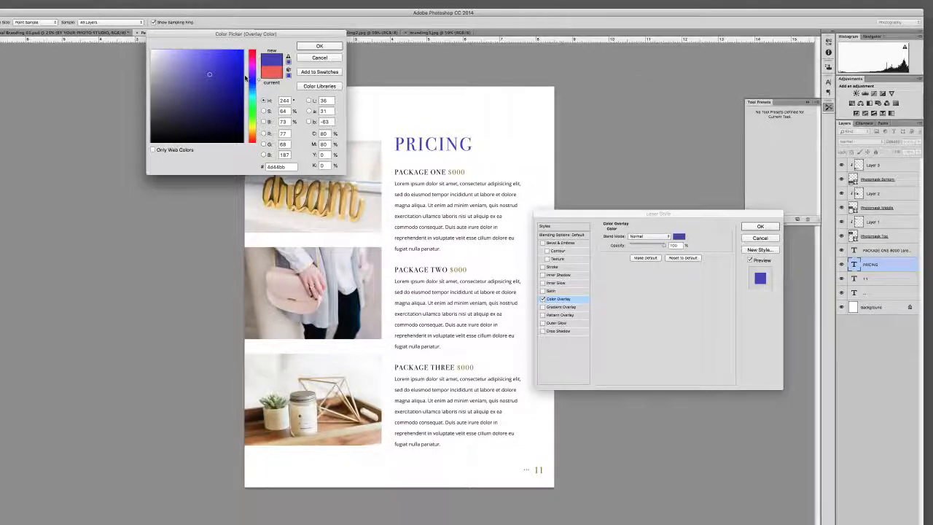
Step: Set the overlay color of the PRICING heading to near-black #020202 and apply the layer style
{"action": "left_click_drag", "start_coordinate": [157, 136], "coordinate": [151, 142]}
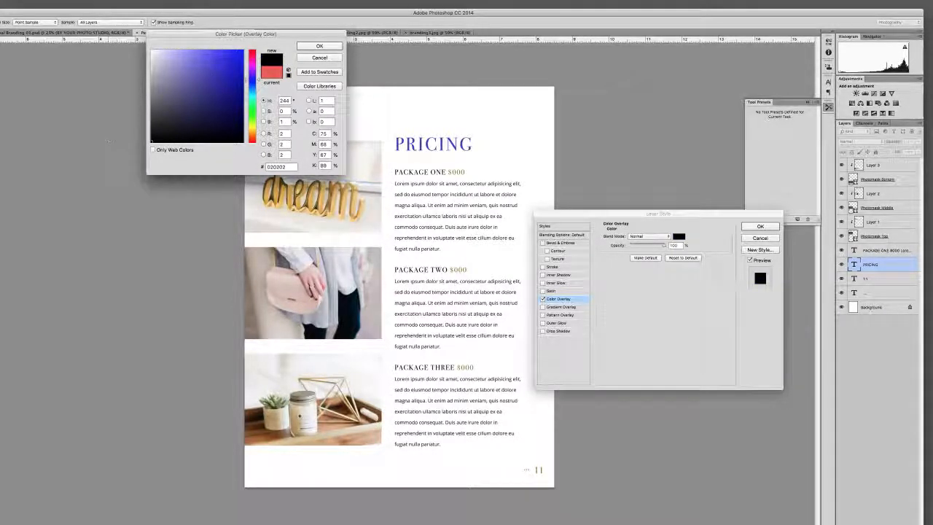
{"action": "left_click", "coordinate": [319, 46]}
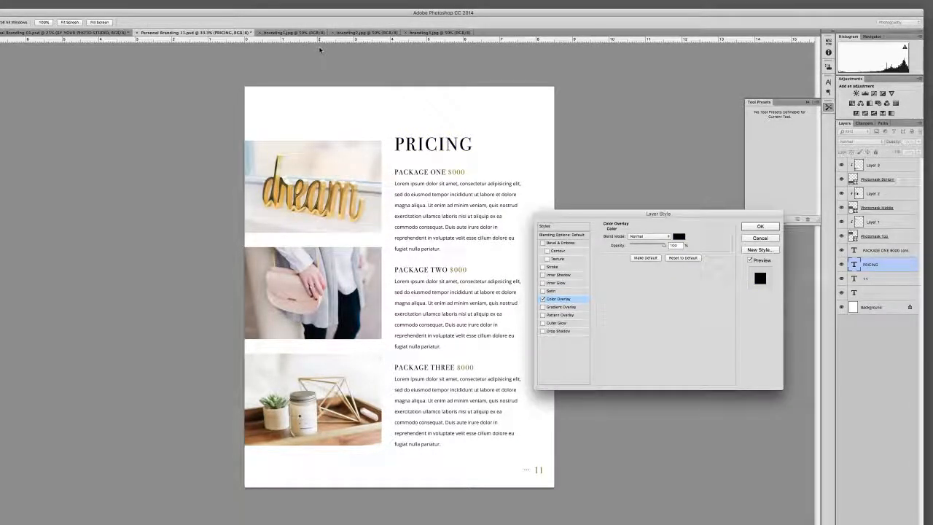
{"action": "left_click", "coordinate": [759, 226]}
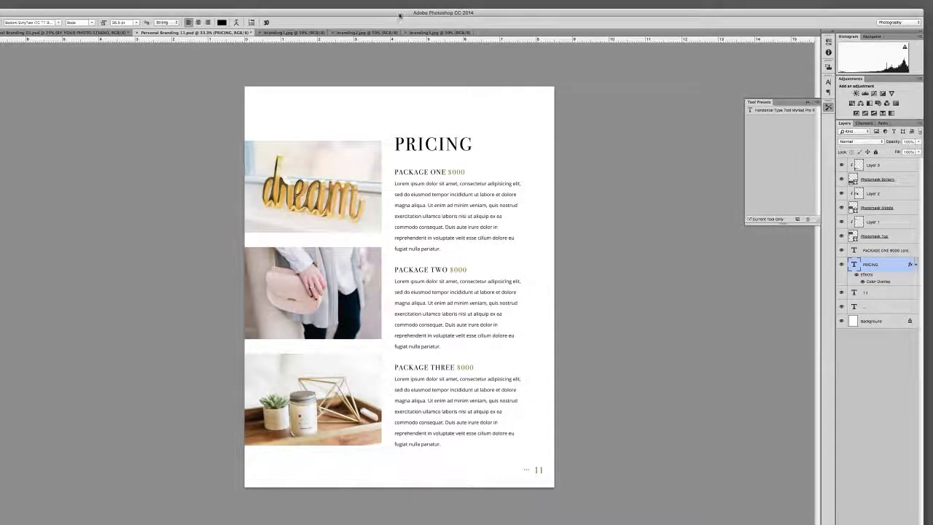
Step: Replace the placeholder paragraph under Package One with two lines: "8 hours" and "two photographers"
{"action": "left_click_drag", "start_coordinate": [400, 13], "coordinate": [434, 11]}
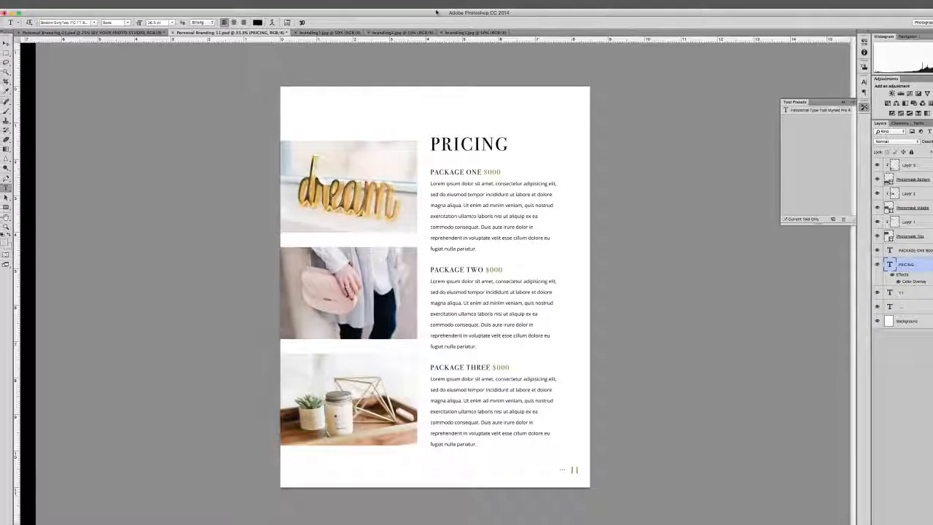
{"action": "left_click", "coordinate": [462, 196]}
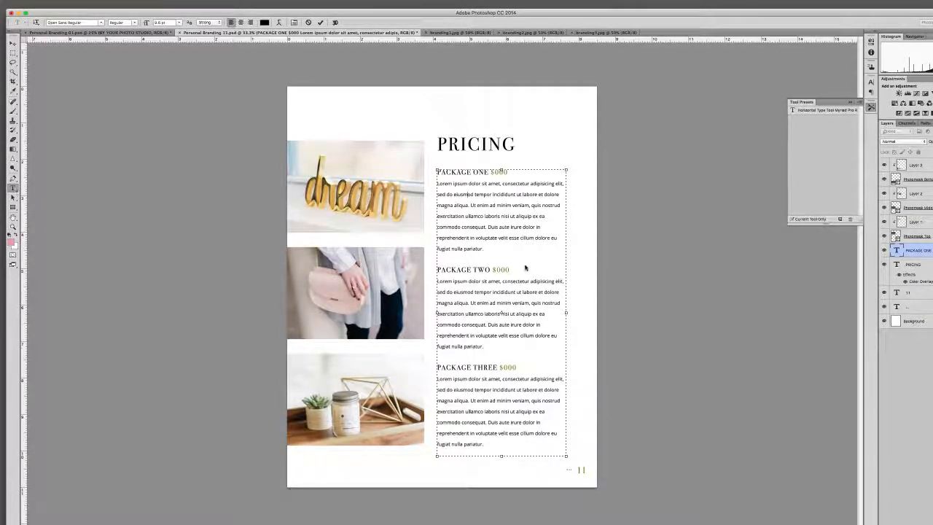
{"action": "left_click_drag", "start_coordinate": [499, 246], "coordinate": [437, 184]}
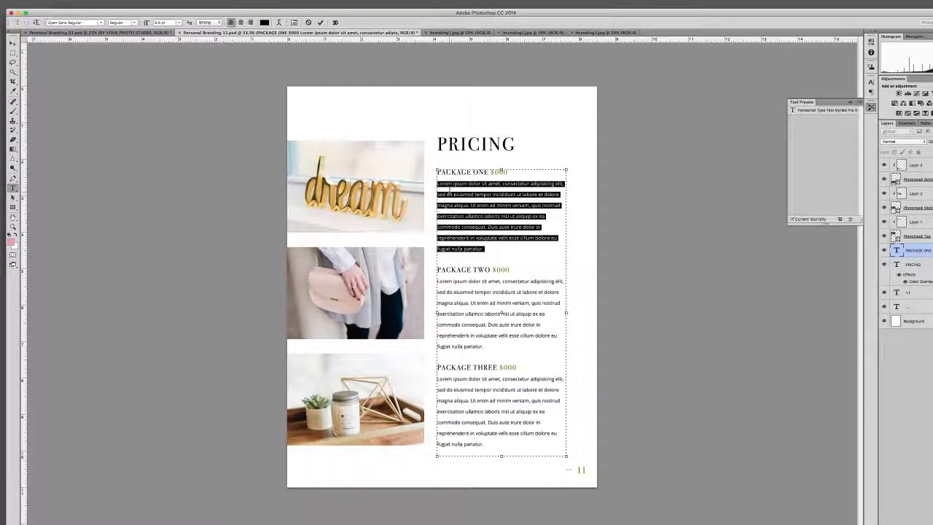
{"action": "type", "text": "8 hours"}
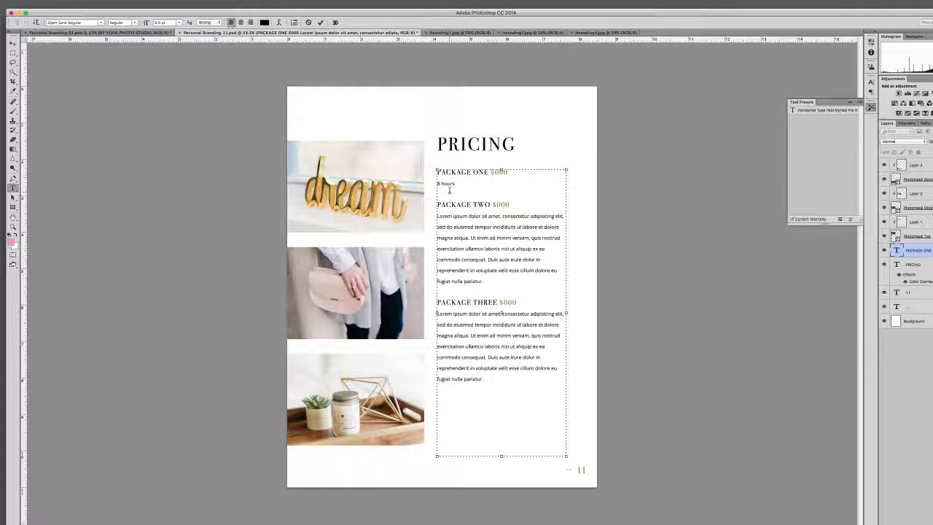
{"action": "key", "text": "Return"}
{"action": "type", "text": "two photographers"}
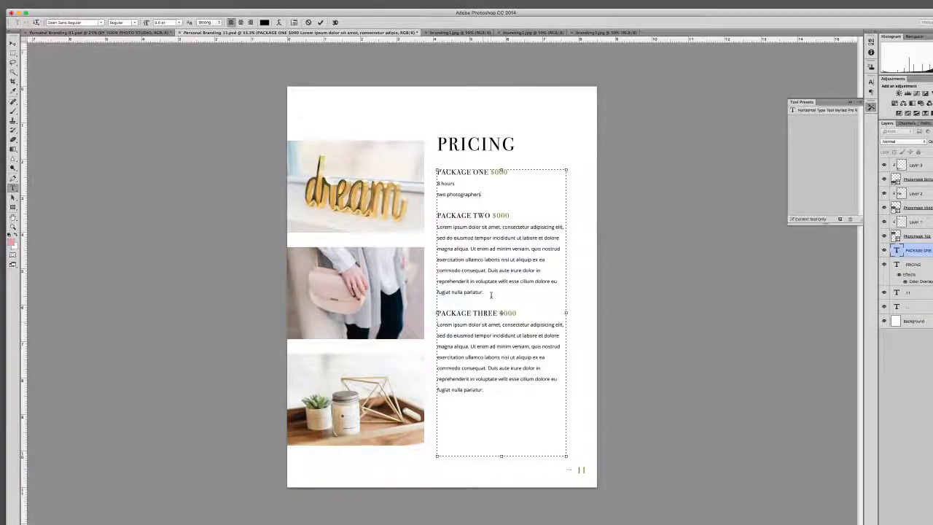
{"action": "left_click_drag", "start_coordinate": [485, 291], "coordinate": [438, 227]}
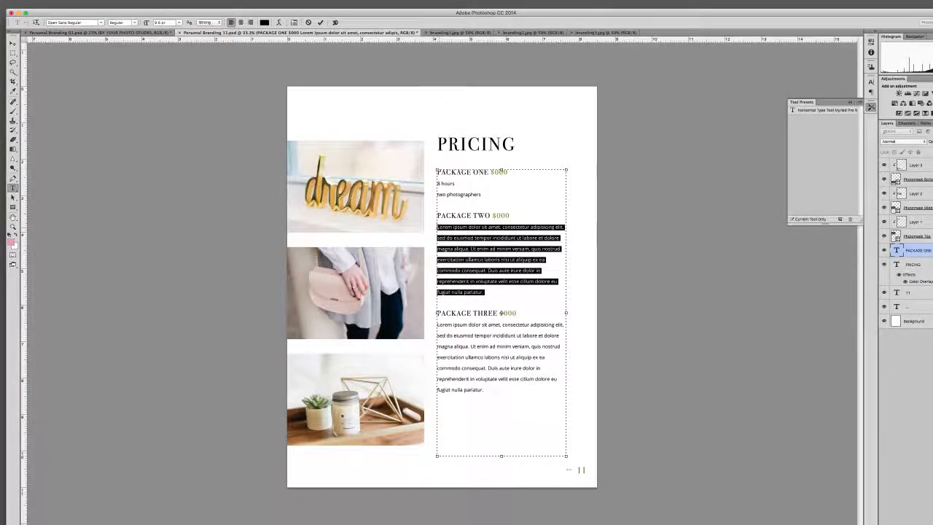
{"action": "left_click", "coordinate": [498, 283]}
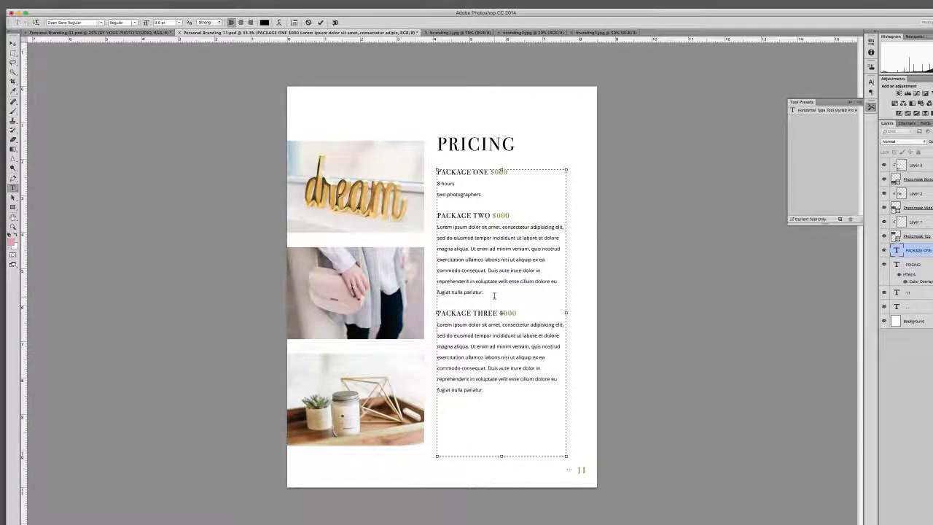
{"action": "left_click_drag", "start_coordinate": [491, 296], "coordinate": [439, 231]}
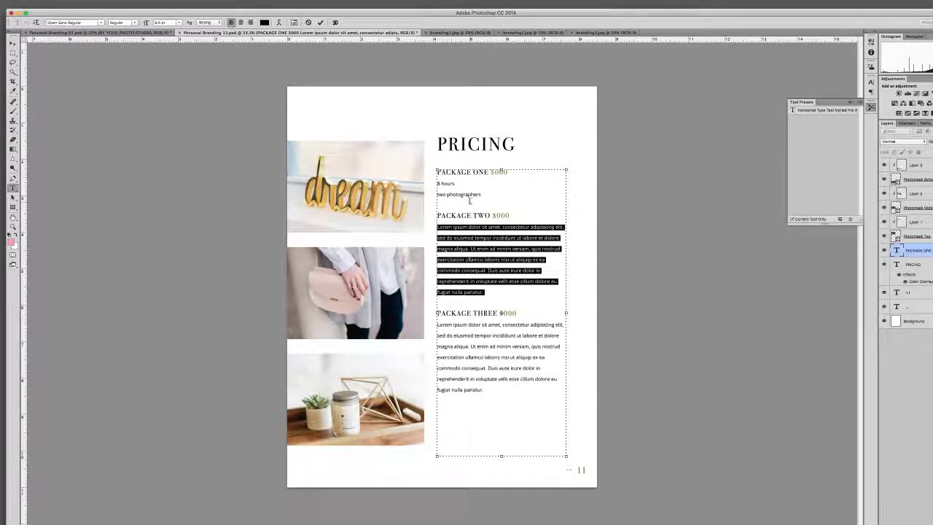
{"action": "left_click", "coordinate": [470, 201]}
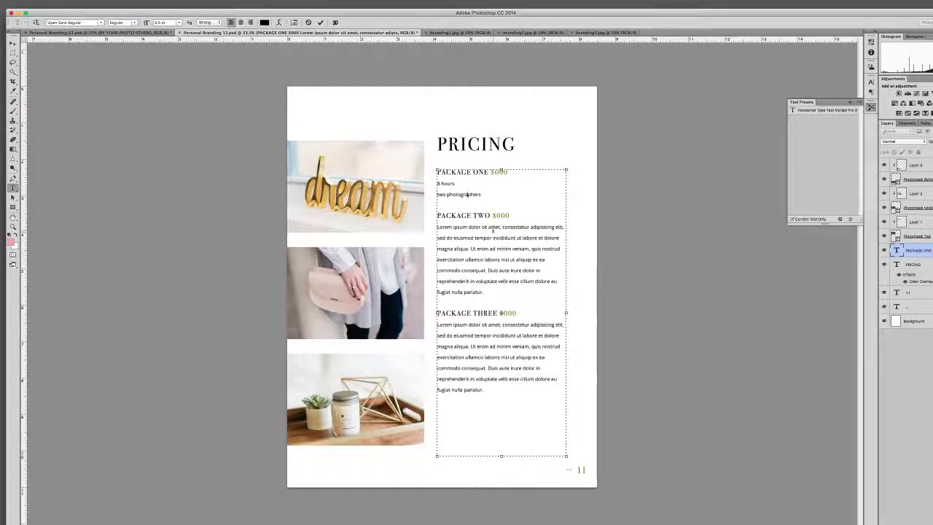
Step: Switch to the Personal Branding 01.psd cover template
{"action": "left_click", "coordinate": [134, 33]}
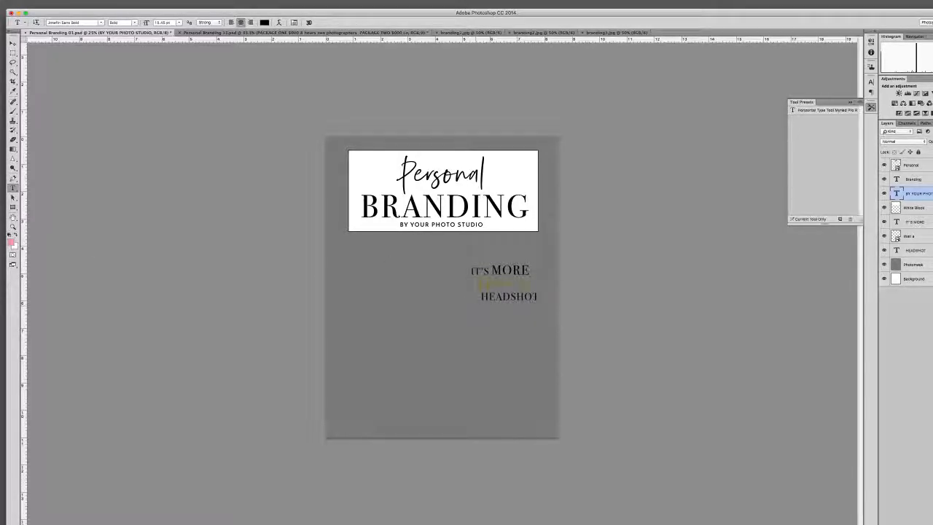
{"action": "left_click", "coordinate": [67, 3]}
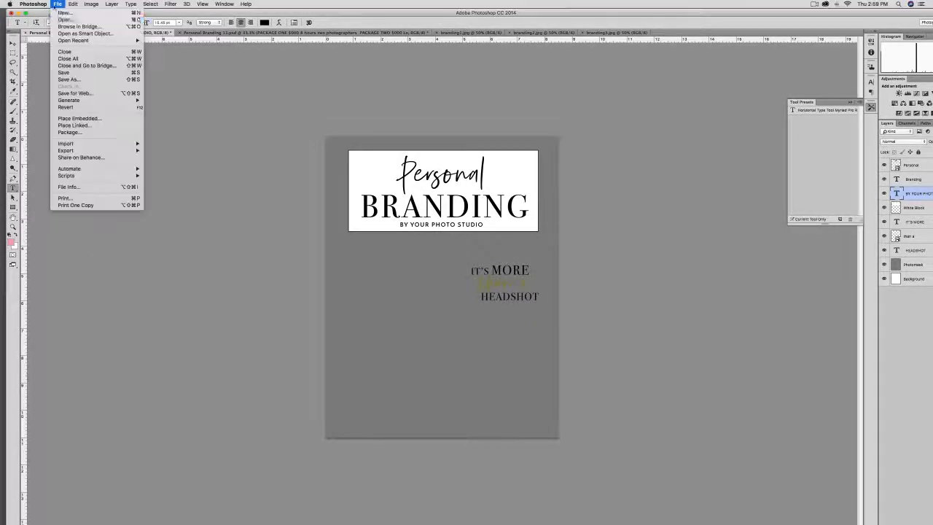
{"action": "left_click", "coordinate": [73, 21]}
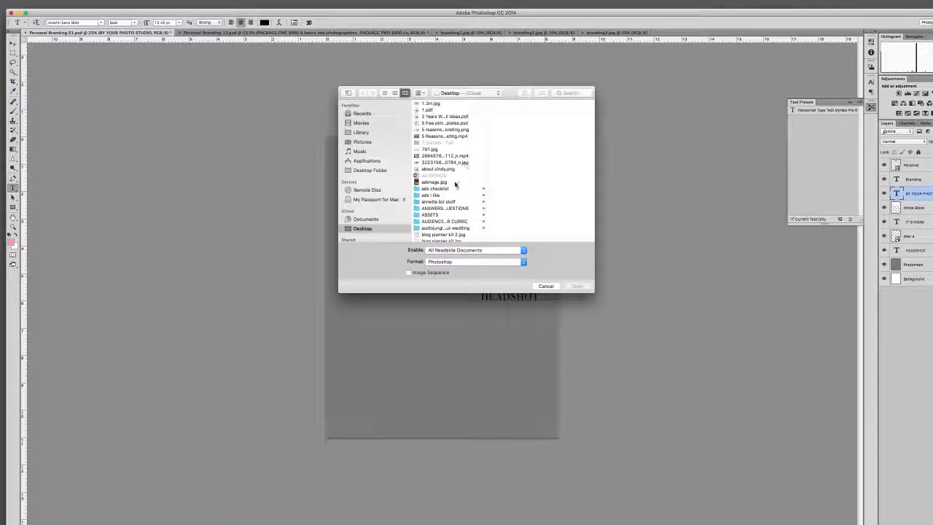
{"action": "scroll", "coordinate": [455, 166], "scroll_direction": "down", "scroll_amount": 2}
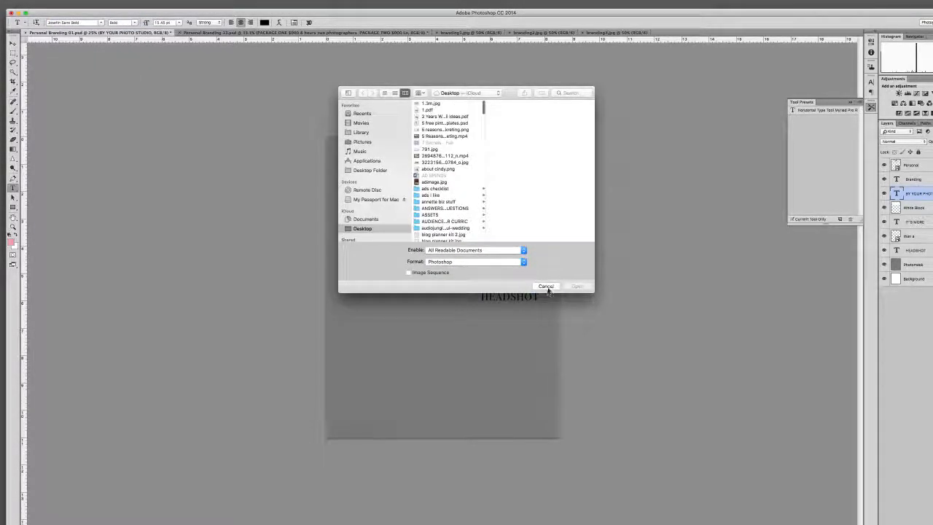
{"action": "left_click", "coordinate": [546, 285]}
Step: Make Photomask the active layer of the cover and open the photo branding0.jpg from the Desktop
{"action": "left_click", "coordinate": [919, 266]}
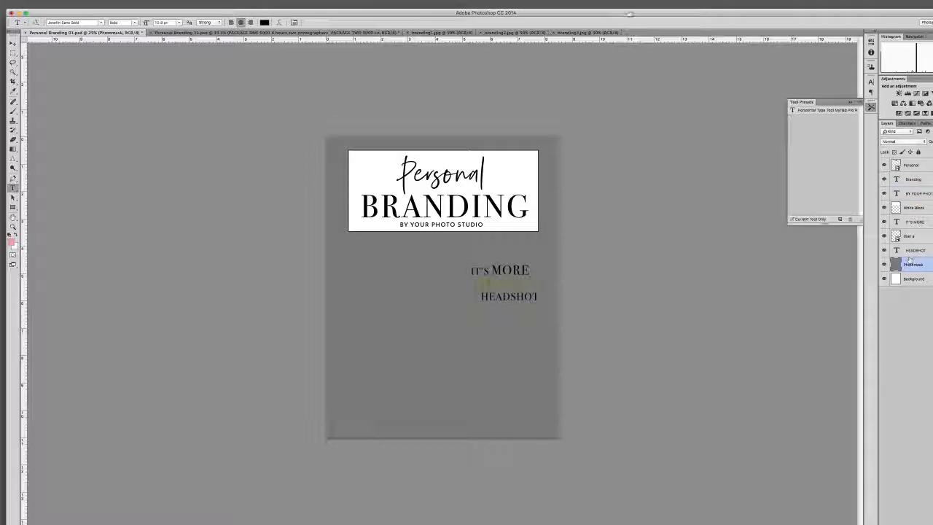
{"action": "left_click", "coordinate": [57, 4]}
{"action": "left_click", "coordinate": [64, 19]}
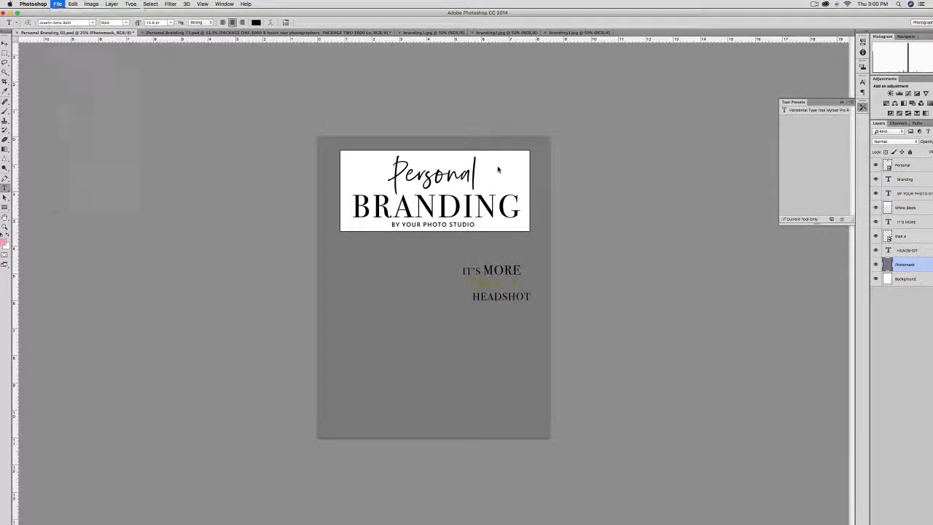
{"action": "scroll", "coordinate": [443, 207], "scroll_direction": "down", "scroll_amount": 2}
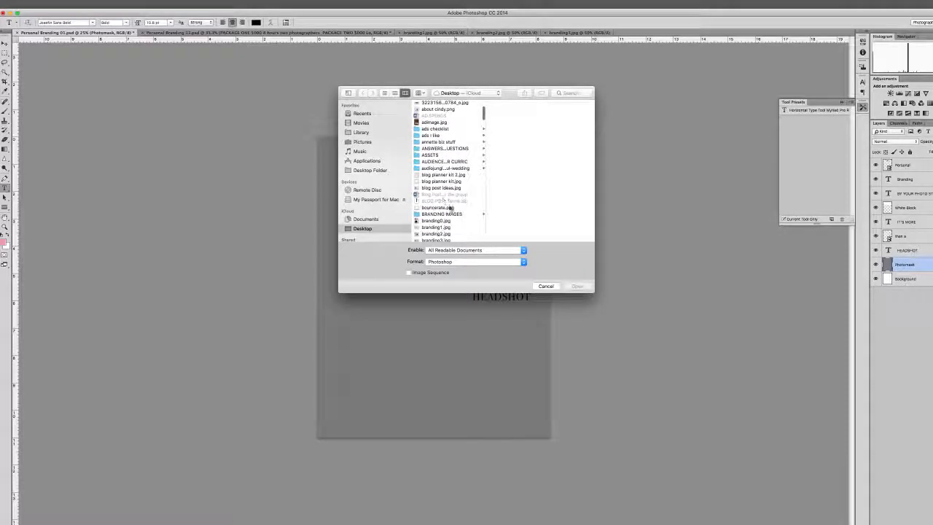
{"action": "left_click", "coordinate": [451, 221]}
{"action": "left_click", "coordinate": [579, 286]}
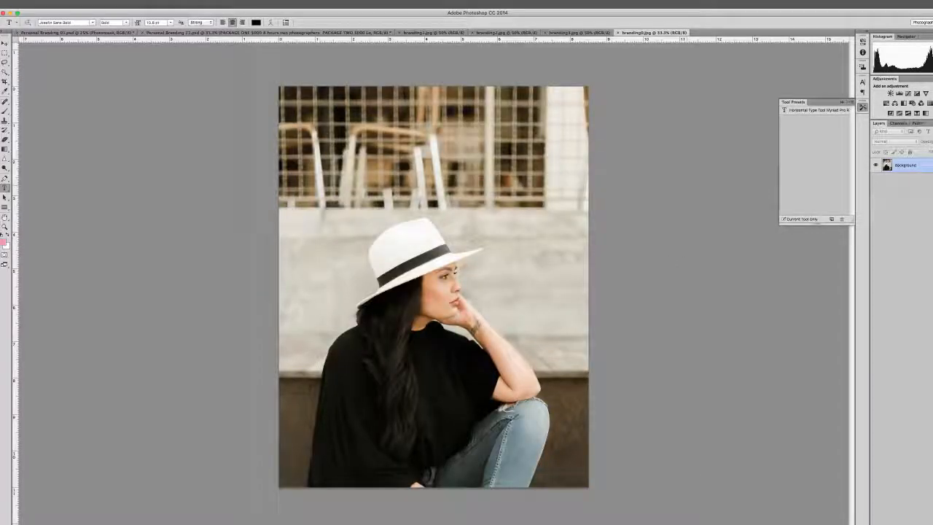
Step: Copy the entire branding0.jpg photo and paste it into Personal Branding 01.psd directly above the Photomask layer
{"action": "left_click", "coordinate": [5, 52]}
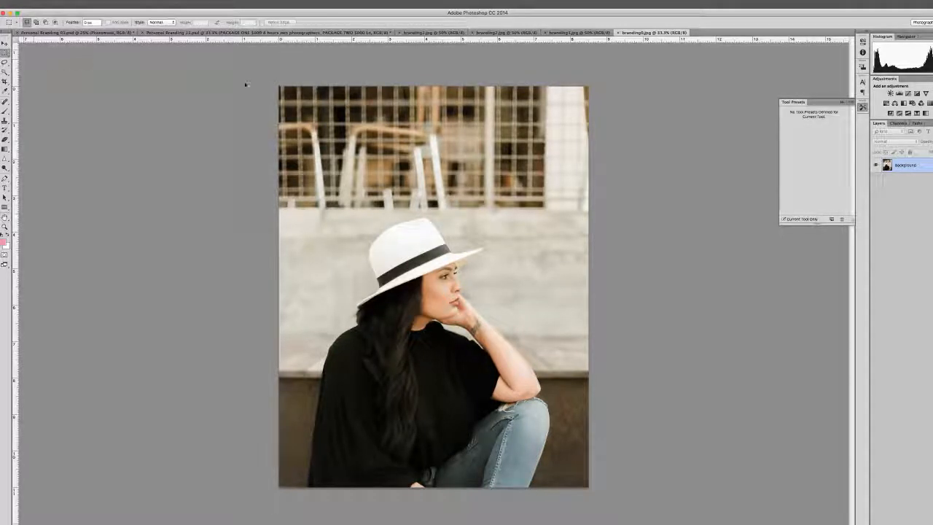
{"action": "left_click_drag", "start_coordinate": [233, 71], "coordinate": [613, 503]}
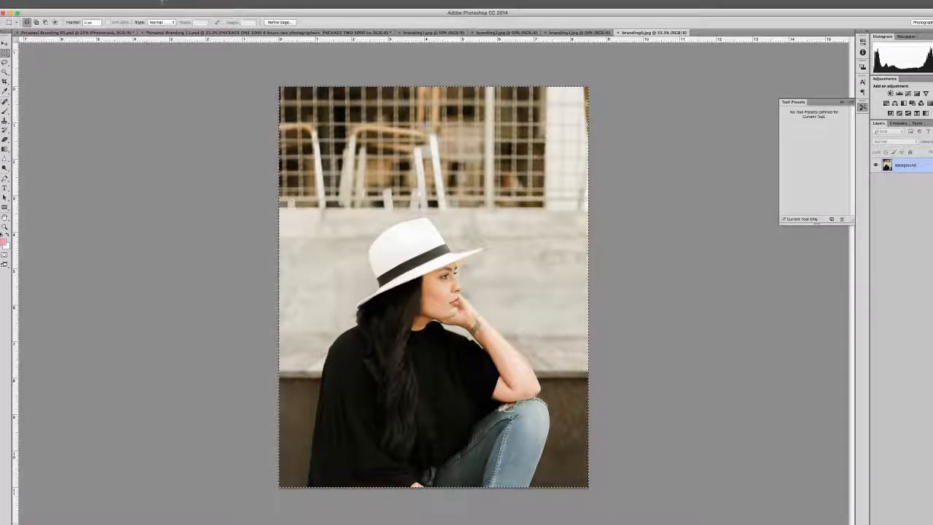
{"action": "left_click", "coordinate": [73, 4]}
{"action": "left_click", "coordinate": [86, 57]}
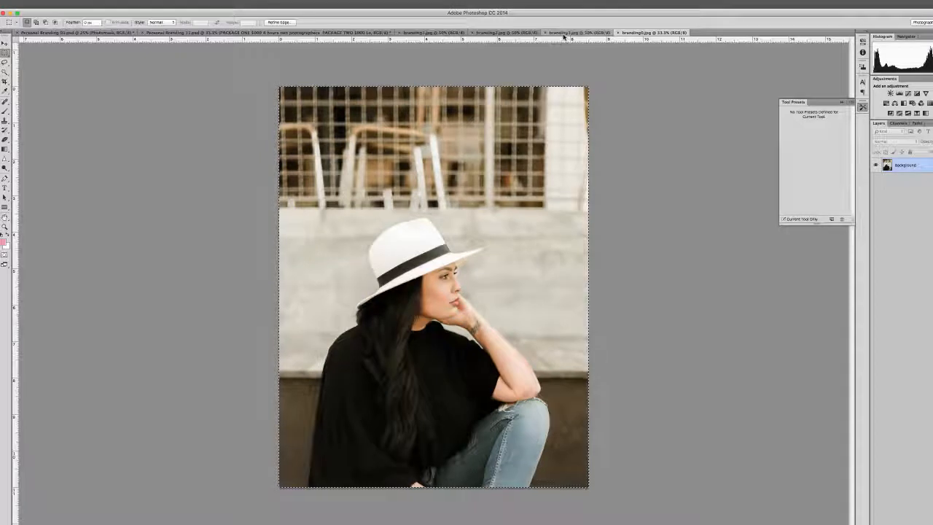
{"action": "left_click", "coordinate": [113, 32]}
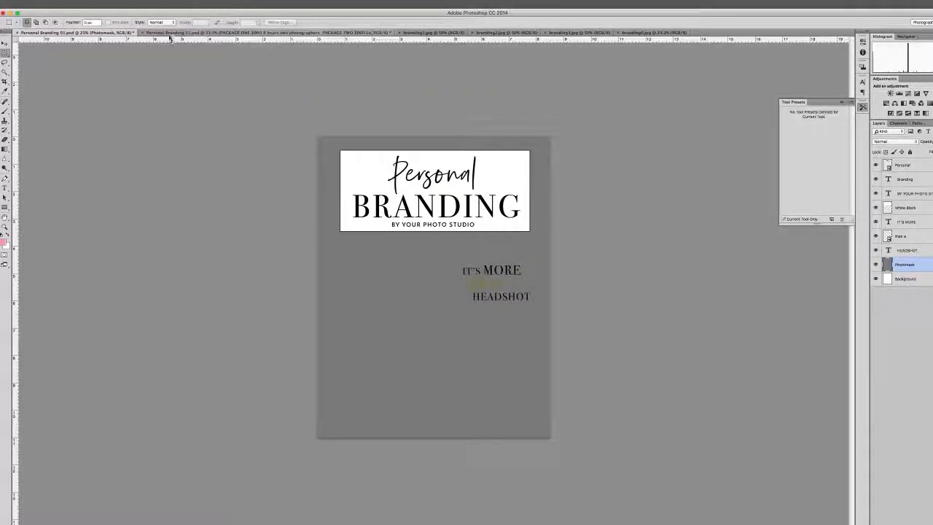
{"action": "left_click", "coordinate": [73, 4]}
{"action": "left_click", "coordinate": [102, 67]}
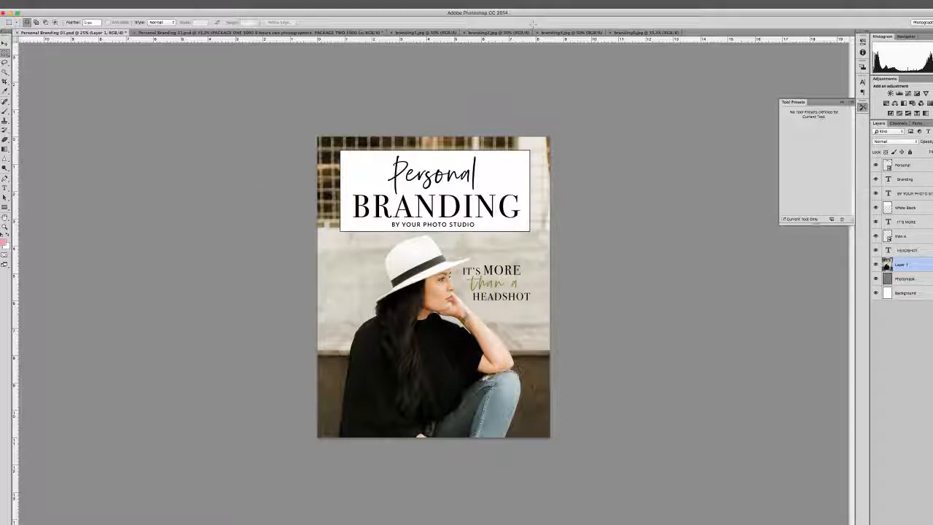
Step: Try a Color Overlay on the White Block layer in dusty pink #bd9e9c and sage green #bcbd9c, then discard the layer style
{"action": "left_click_drag", "start_coordinate": [530, 12], "coordinate": [516, 11]}
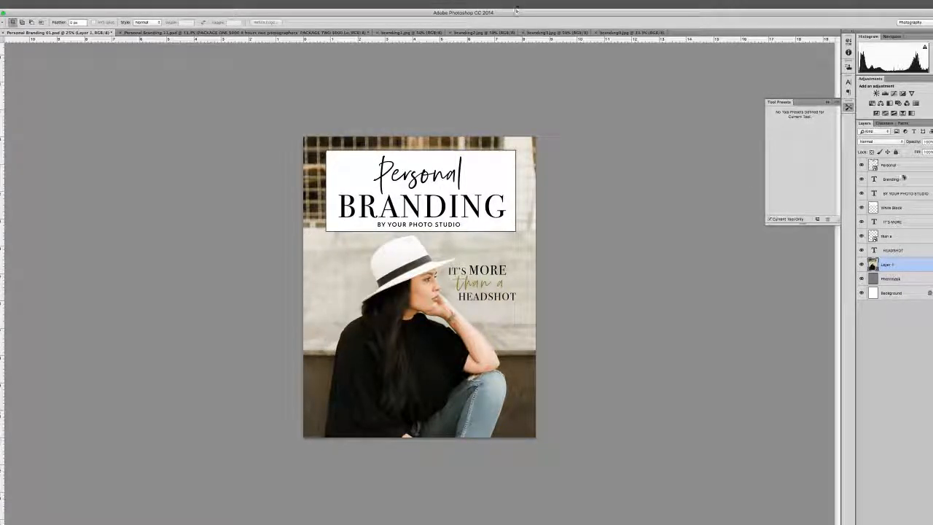
{"action": "left_click", "coordinate": [904, 209]}
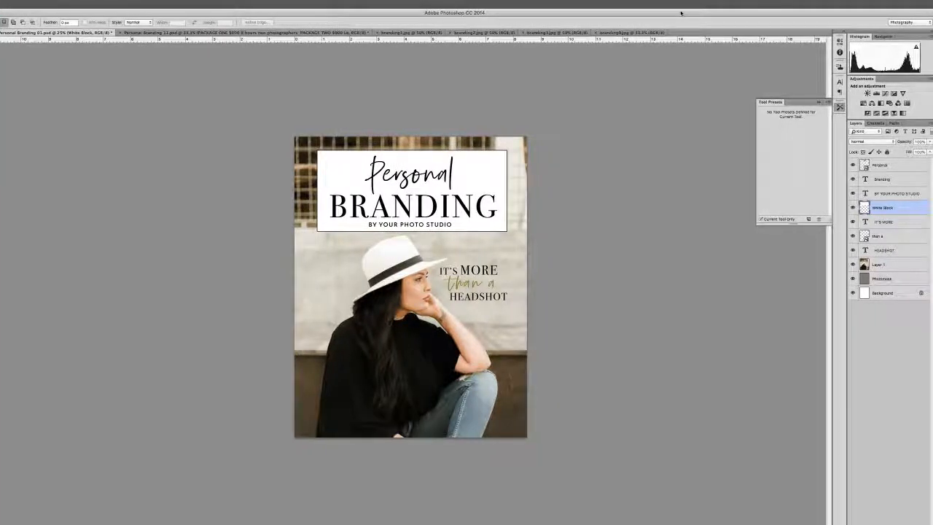
{"action": "double_click", "coordinate": [902, 210]}
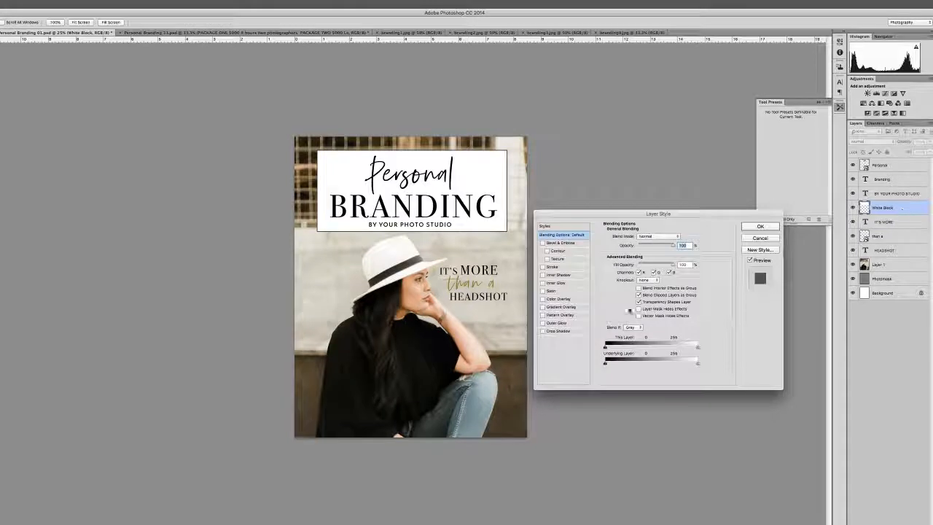
{"action": "left_click", "coordinate": [559, 299]}
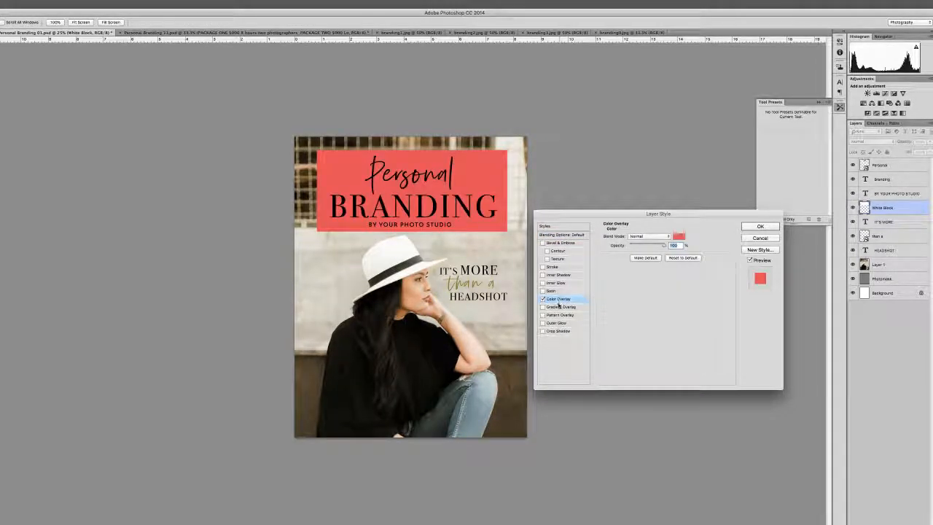
{"action": "left_click", "coordinate": [678, 237]}
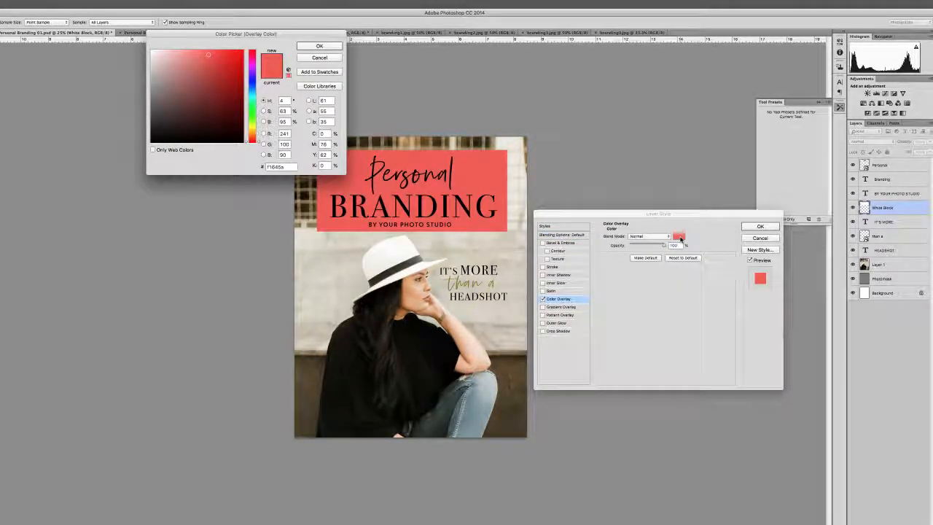
{"action": "left_click", "coordinate": [166, 73]}
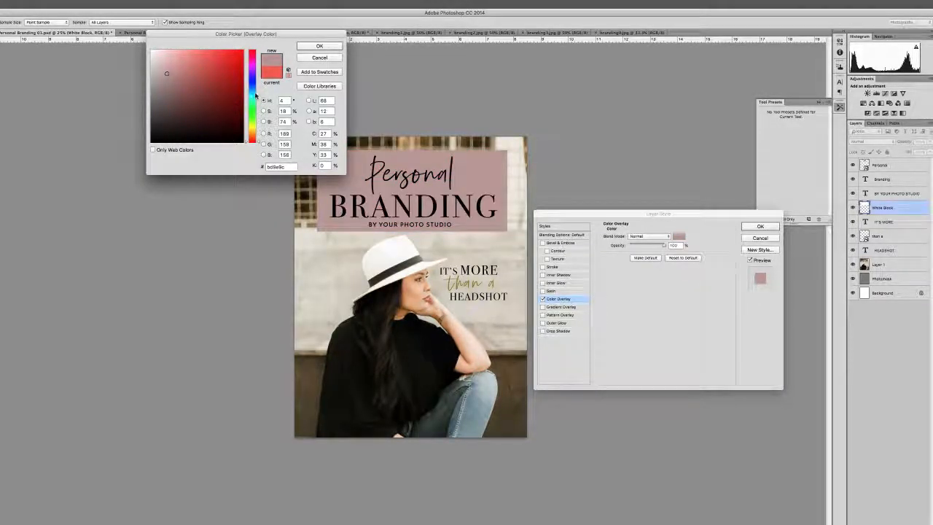
{"action": "left_click", "coordinate": [253, 127]}
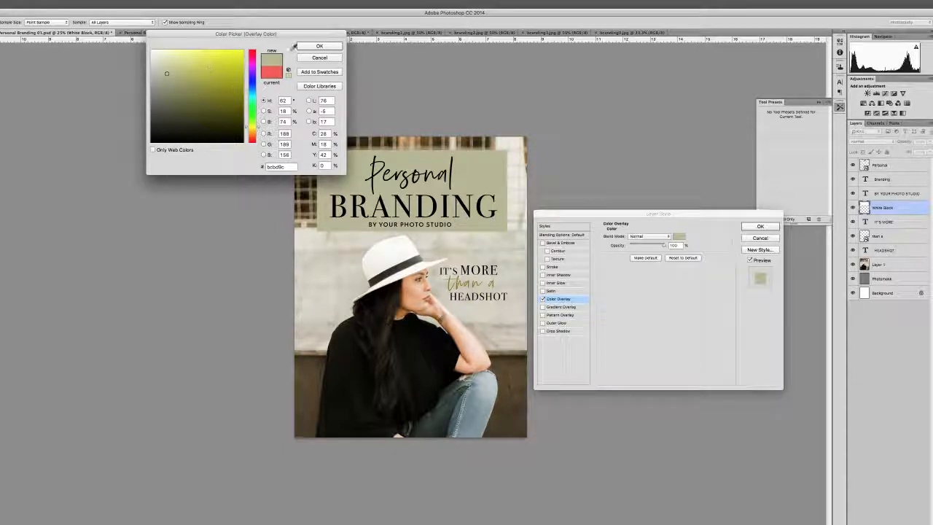
{"action": "left_click", "coordinate": [331, 59]}
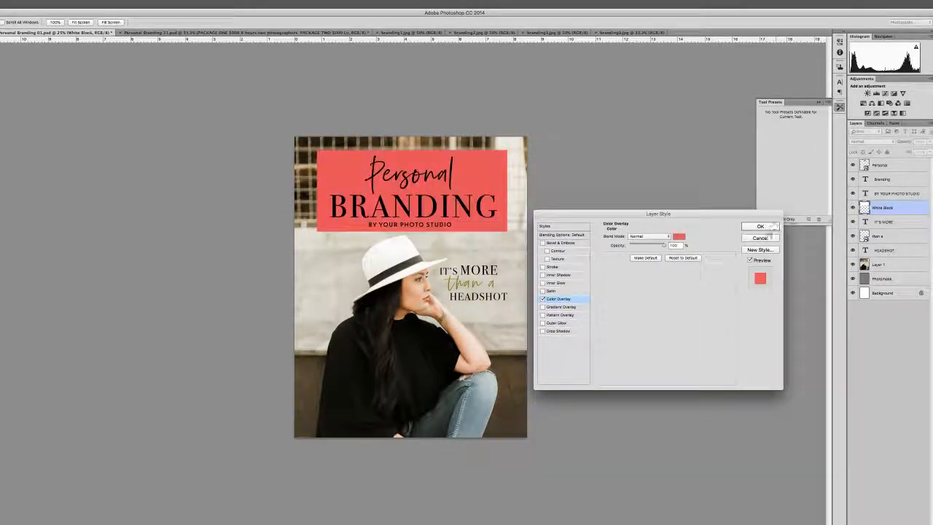
{"action": "left_click", "coordinate": [760, 237]}
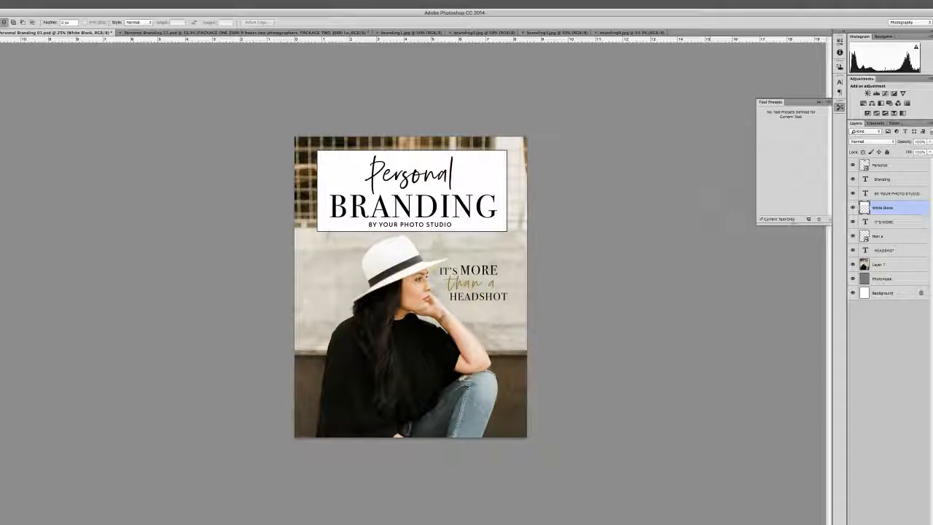
Step: Hide the White Block layer to preview the cover title without its backing, then show it again
{"action": "left_click", "coordinate": [853, 208]}
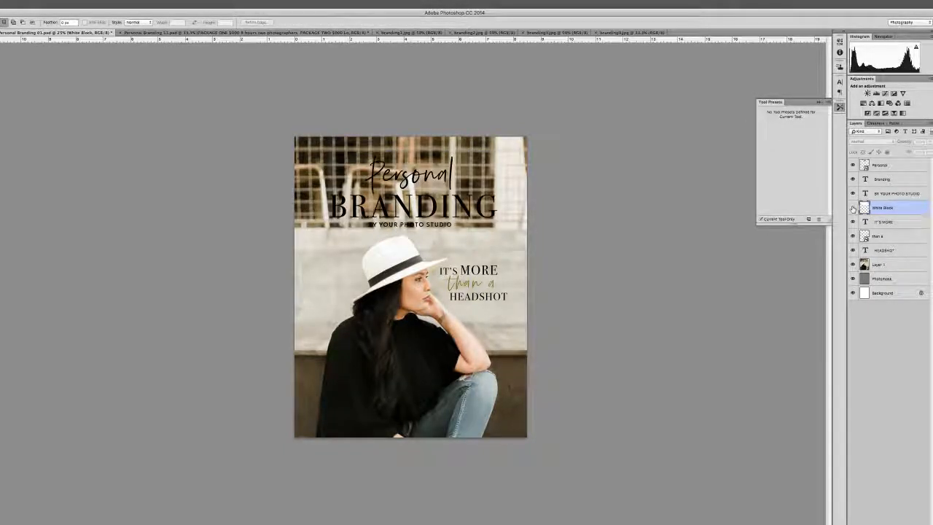
{"action": "left_click", "coordinate": [853, 208]}
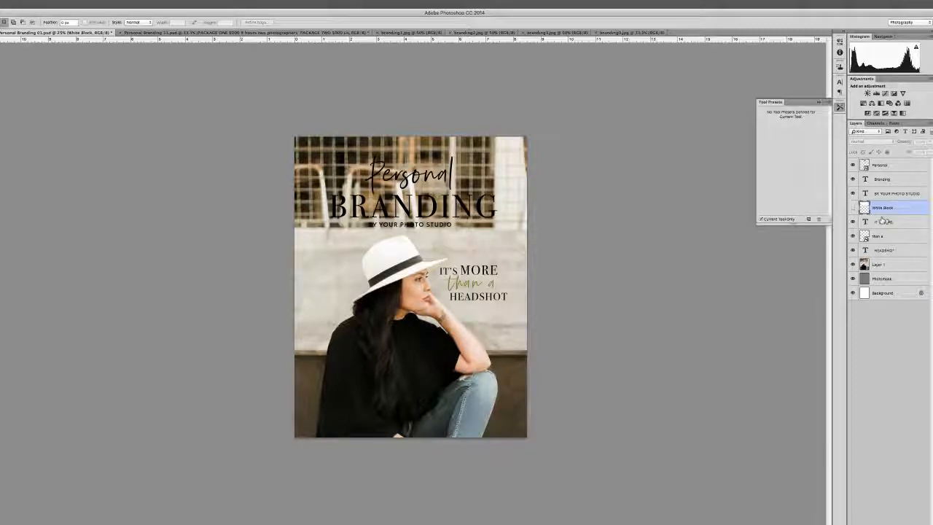
{"action": "left_click", "coordinate": [854, 208]}
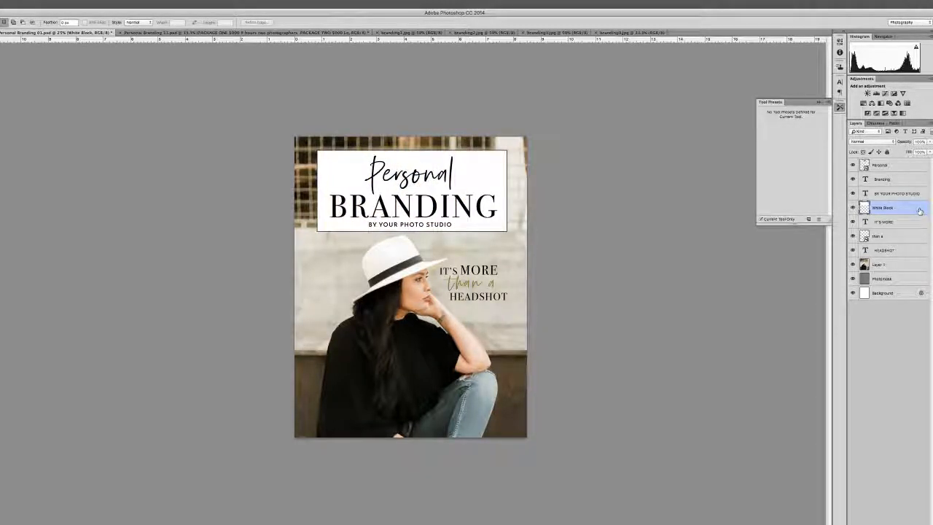
Step: Select the whole "BY YOUR PHOTO STUDIO" line with the Type tool, then leave text editing without changing it
{"action": "left_click", "coordinate": [892, 180]}
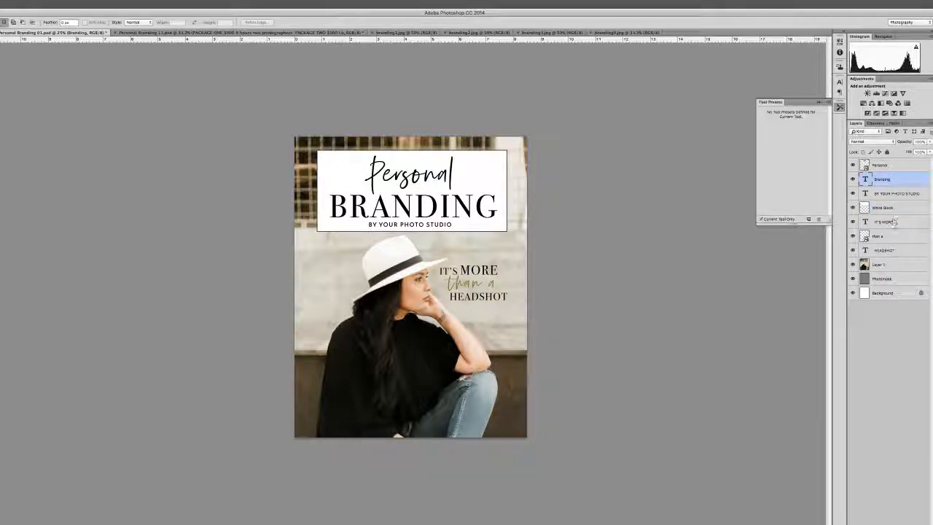
{"action": "left_click", "coordinate": [892, 195]}
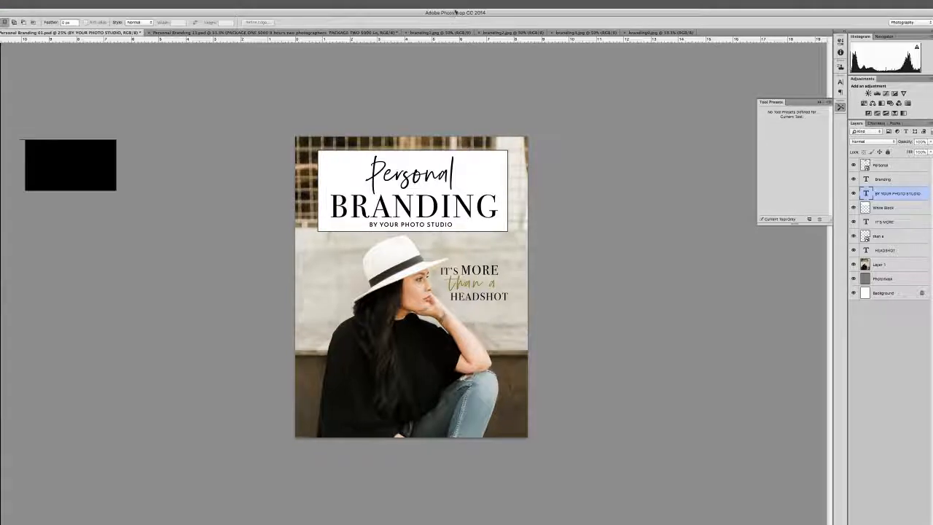
{"action": "left_click_drag", "start_coordinate": [454, 11], "coordinate": [481, 11]}
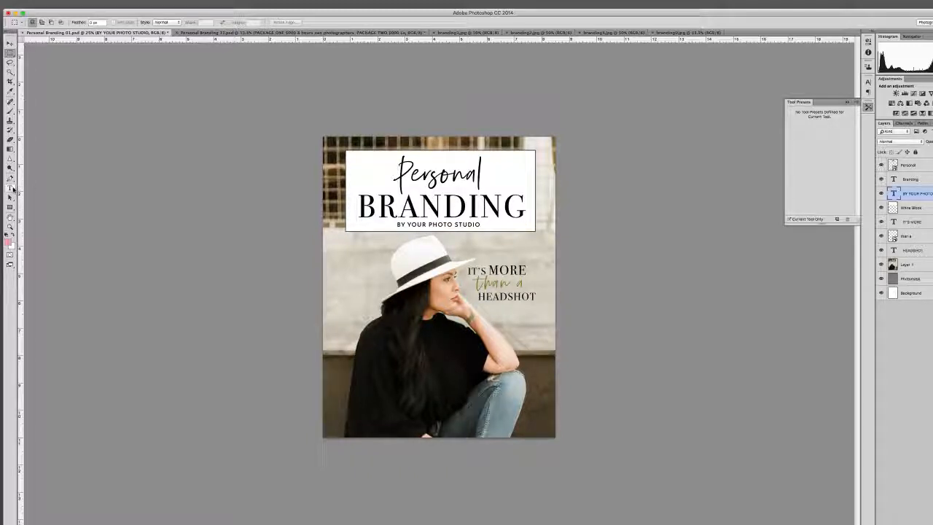
{"action": "left_click", "coordinate": [11, 188]}
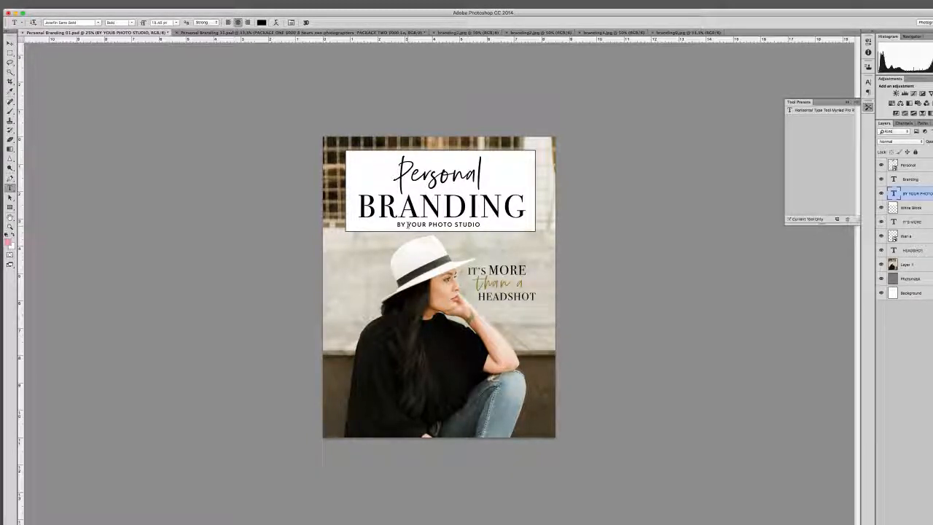
{"action": "left_click_drag", "start_coordinate": [398, 225], "coordinate": [504, 227]}
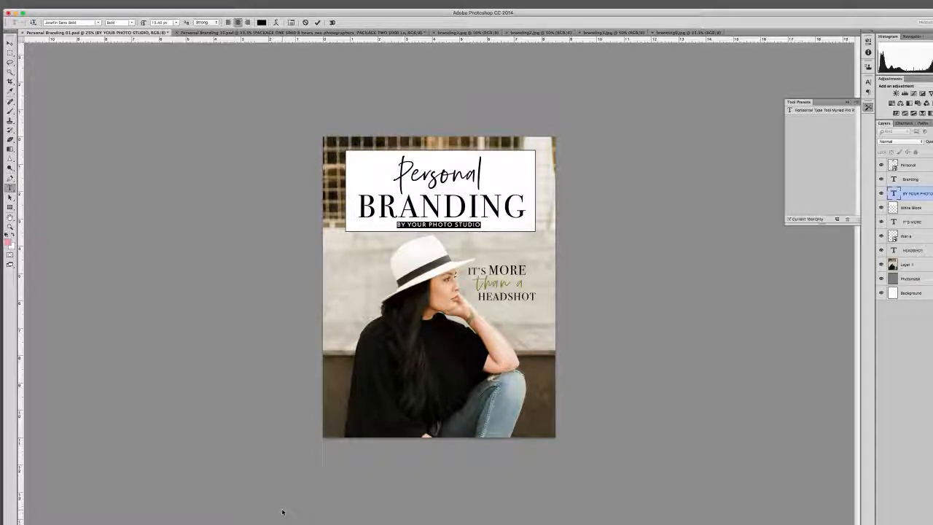
{"action": "left_click", "coordinate": [10, 43]}
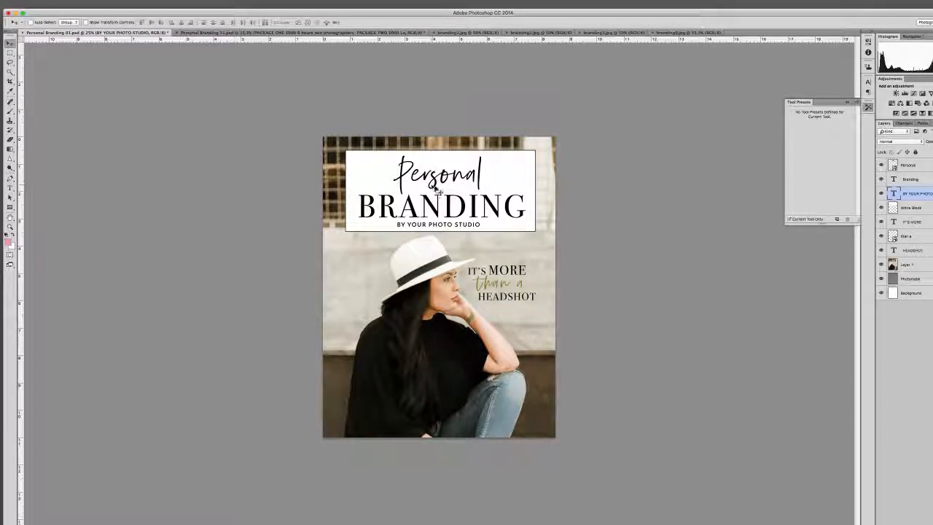
Step: Select the Personal script layer and reposition the application window and the tools panel so the toolbox is fully in view
{"action": "left_click_drag", "start_coordinate": [497, 12], "coordinate": [484, 13]}
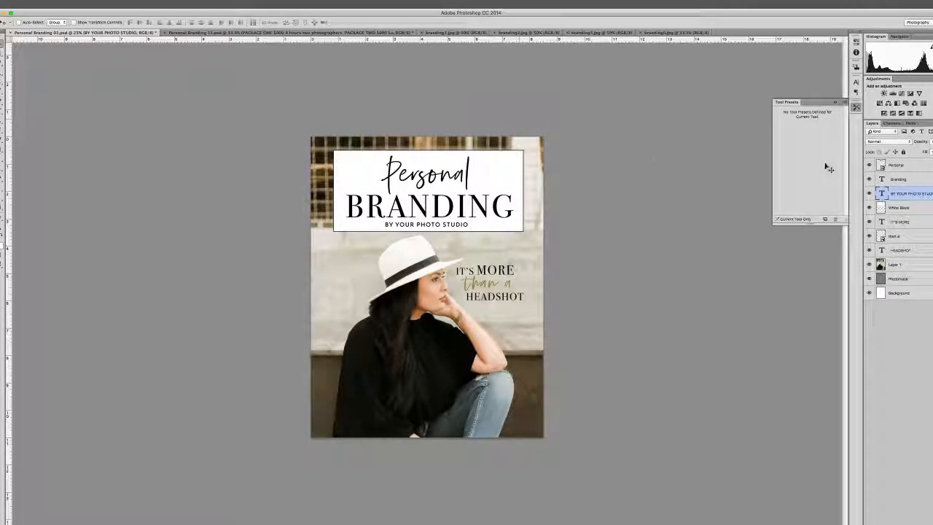
{"action": "left_click", "coordinate": [909, 167]}
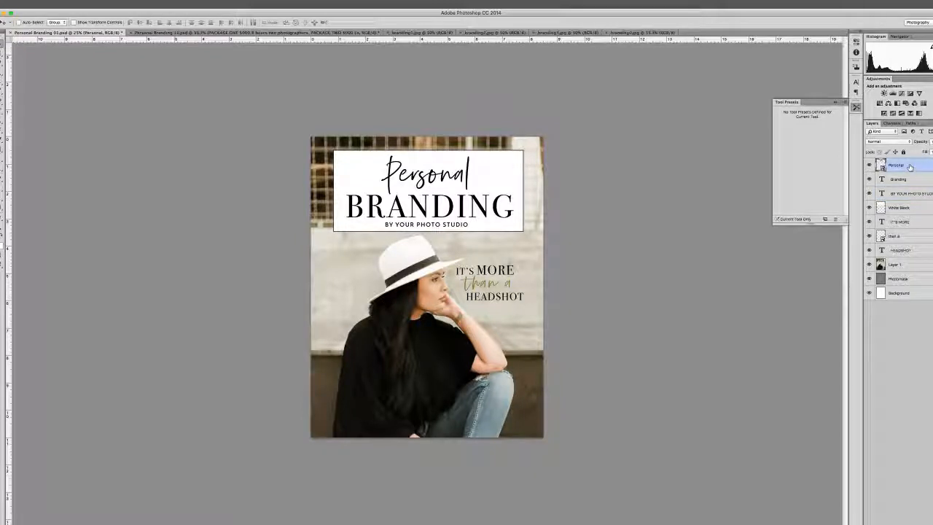
{"action": "left_click_drag", "start_coordinate": [461, 13], "coordinate": [474, 12]}
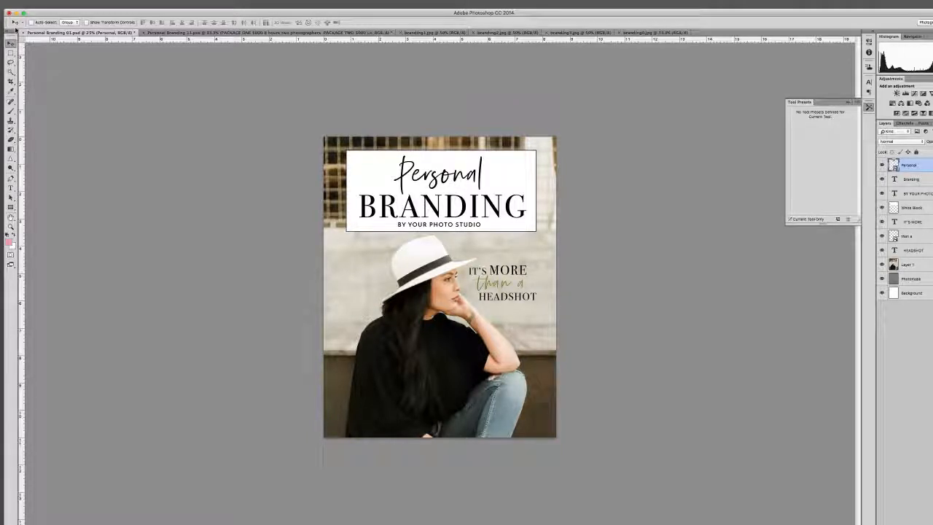
{"action": "left_click_drag", "start_coordinate": [14, 31], "coordinate": [17, 28]}
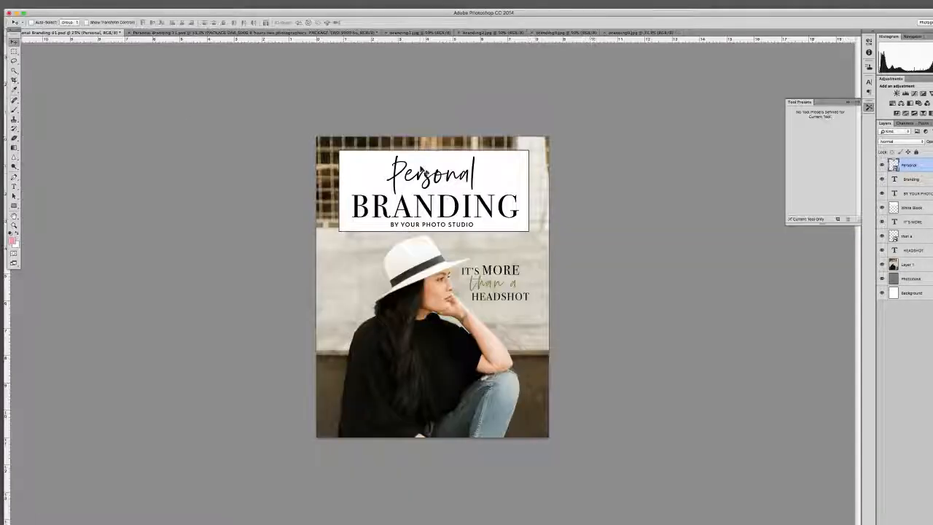
{"action": "mouse_move", "coordinate": [446, 181]}
{"action": "left_mouse_down"}
{"action": "mouse_move", "coordinate": [459, 220]}
{"action": "mouse_move", "coordinate": [461, 177]}
{"action": "mouse_move", "coordinate": [435, 190]}
{"action": "mouse_move", "coordinate": [453, 184]}
{"action": "mouse_move", "coordinate": [441, 168]}
{"action": "mouse_move", "coordinate": [449, 167]}
{"action": "mouse_move", "coordinate": [446, 178]}
{"action": "left_mouse_up"}
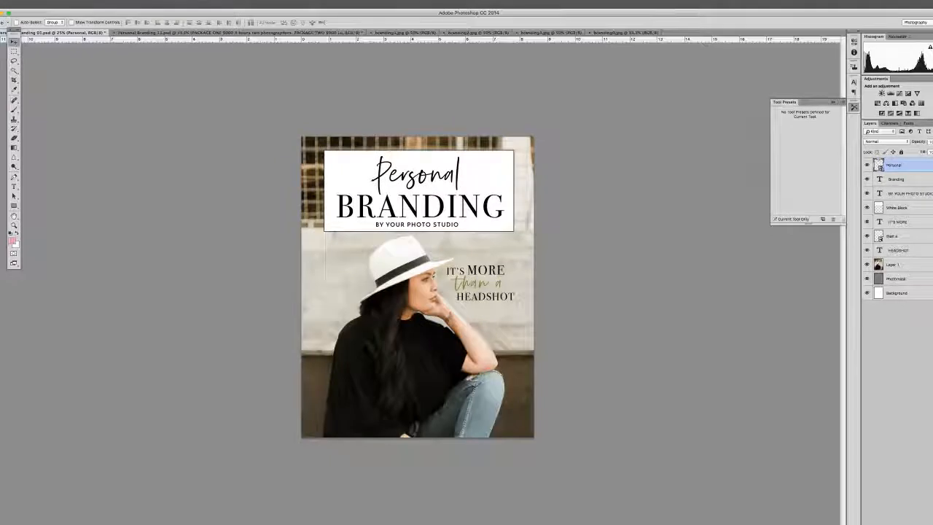
Step: Try a red Color Overlay on the Personal script layer, then discard the layer style
{"action": "double_click", "coordinate": [909, 167]}
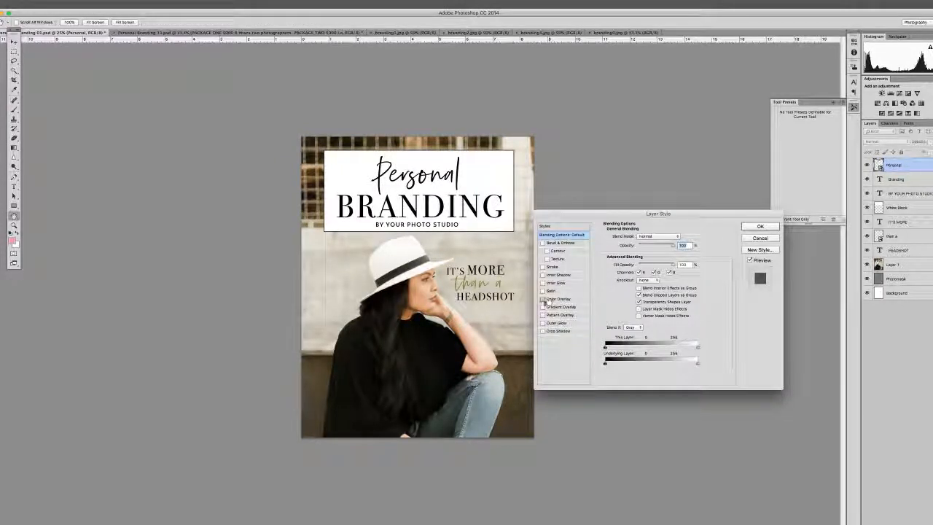
{"action": "left_click", "coordinate": [543, 299]}
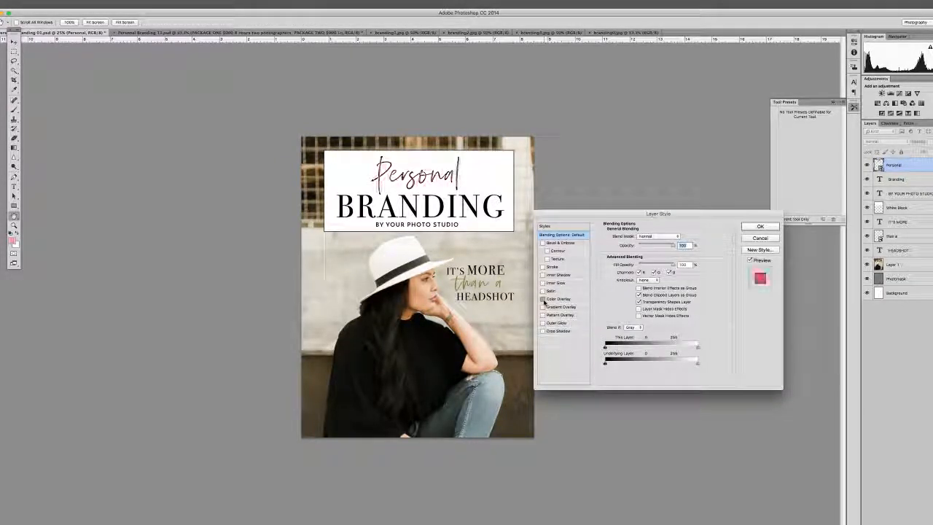
{"action": "left_click", "coordinate": [543, 298]}
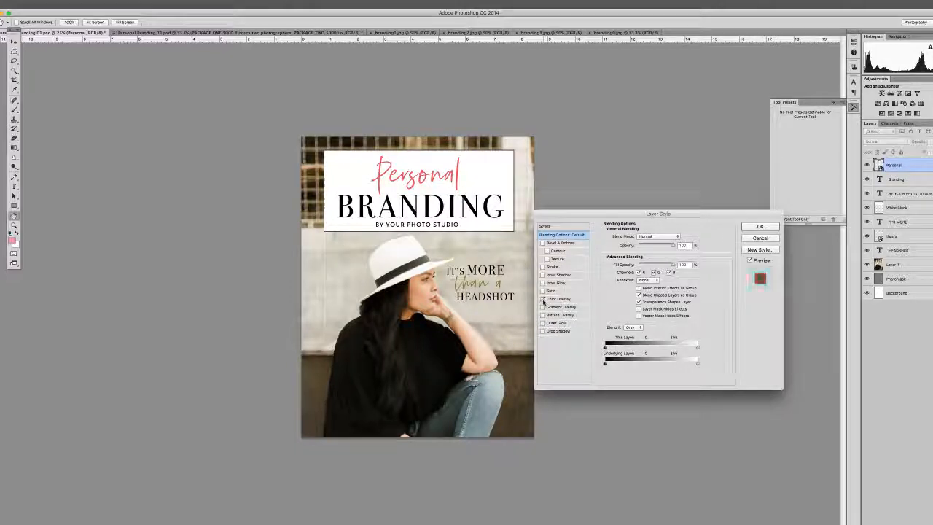
{"action": "left_click", "coordinate": [760, 239]}
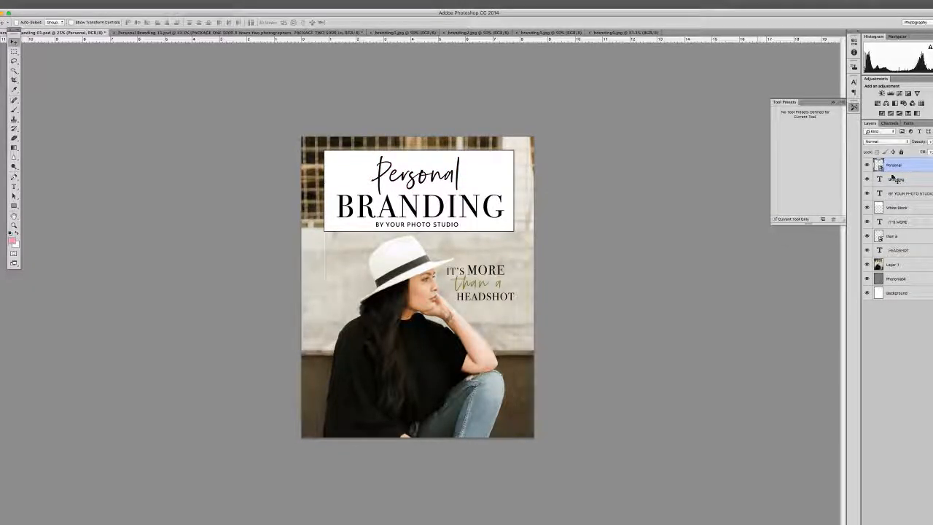
Step: Select the "than a" layer, then highlight the "BY YOUR PHOTO STUDIO" line with the Type tool to check its font
{"action": "left_click", "coordinate": [900, 239]}
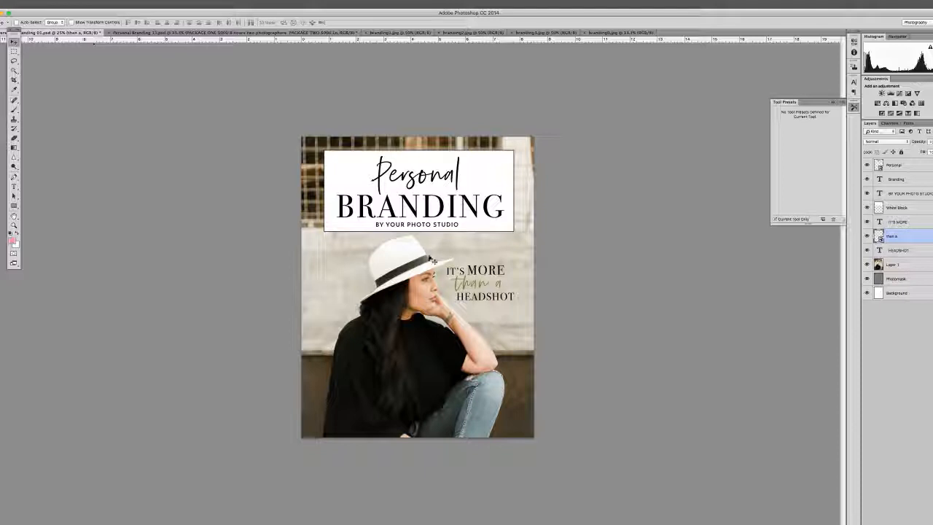
{"action": "mouse_move", "coordinate": [485, 288]}
{"action": "left_mouse_down"}
{"action": "mouse_move", "coordinate": [460, 286]}
{"action": "mouse_move", "coordinate": [483, 290]}
{"action": "left_mouse_up"}
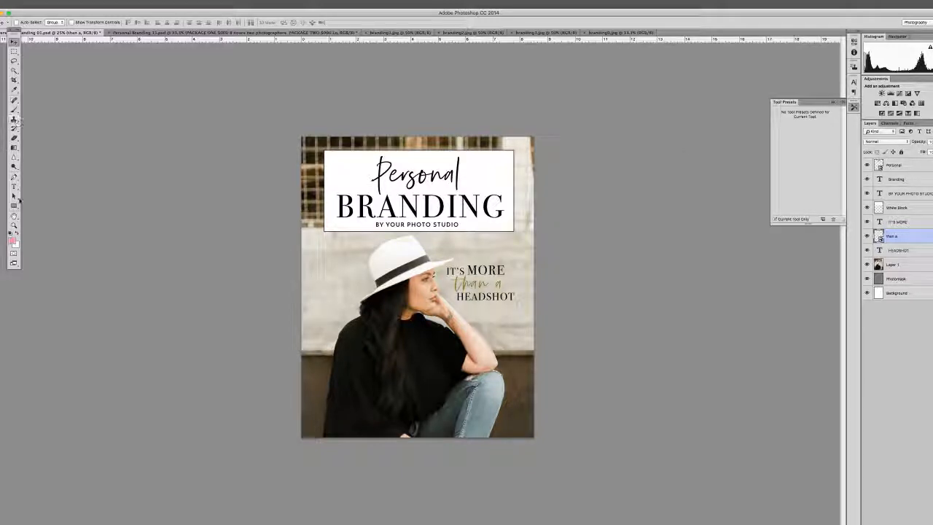
{"action": "left_click", "coordinate": [14, 186]}
{"action": "left_click", "coordinate": [391, 224]}
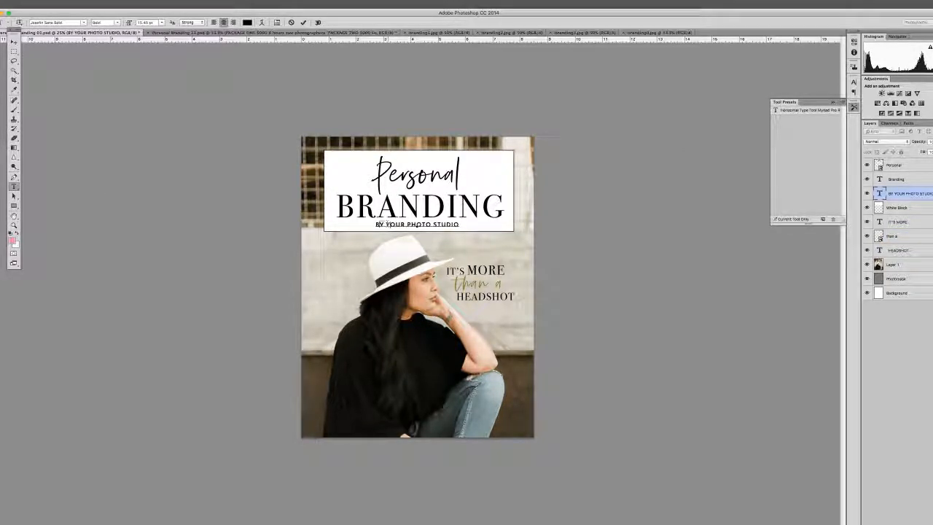
{"action": "left_click_drag", "start_coordinate": [376, 225], "coordinate": [467, 227]}
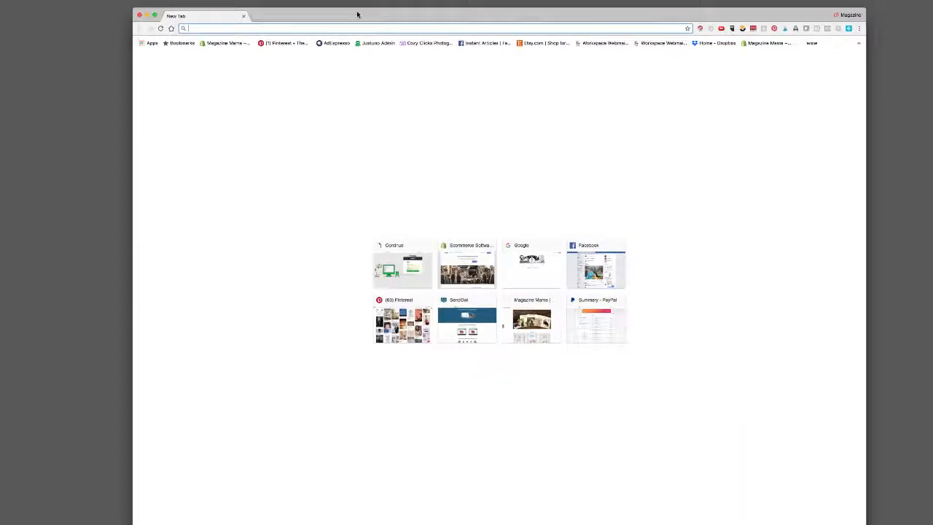
Step: Switch to the web browser, open Google and search for "josefin sans bold free font"
{"action": "type", "text": "www.goo"}
{"action": "key", "text": "Return"}
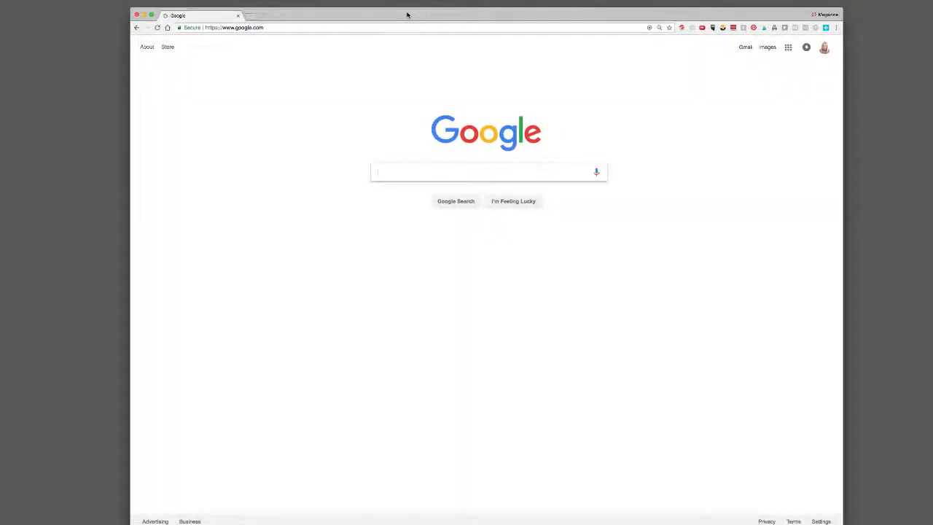
{"action": "type", "text": "jo"}
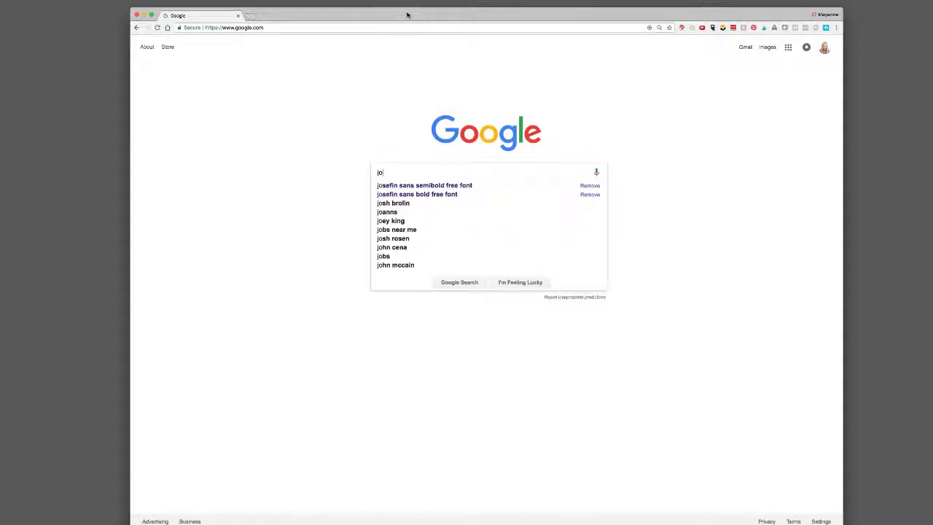
{"action": "type", "text": "sefin "}
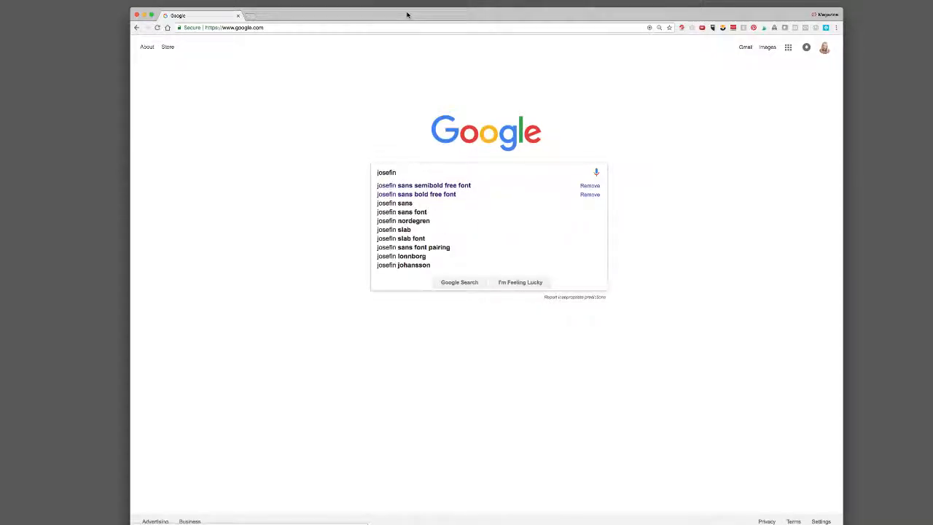
{"action": "type", "text": "sans bold free font"}
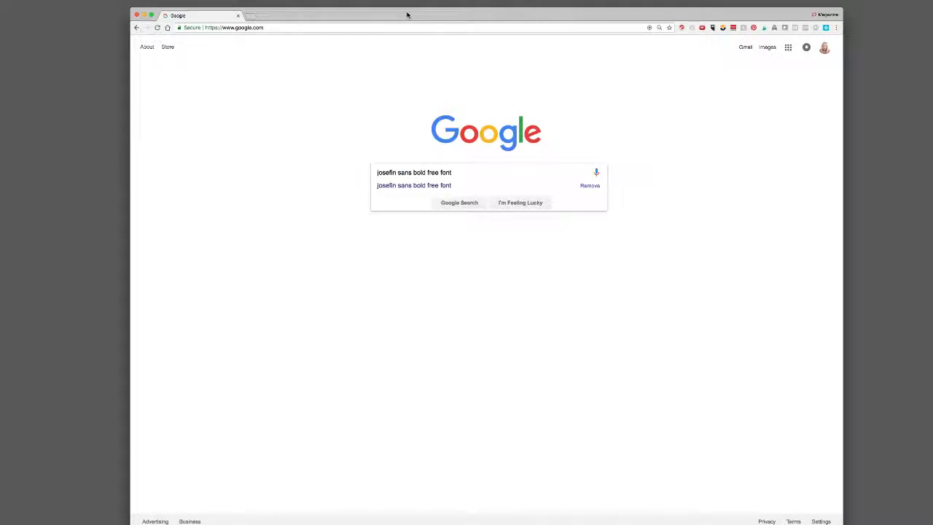
{"action": "key", "text": "Return"}
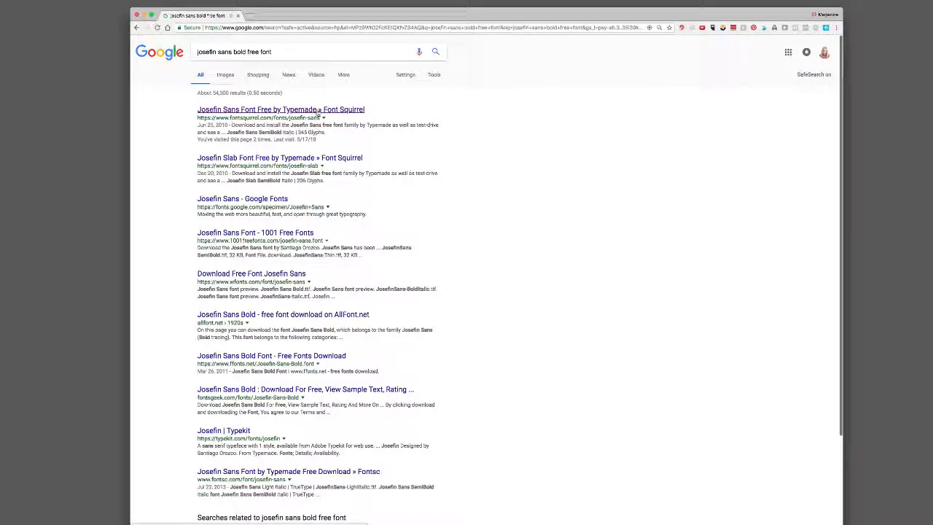
Step: Open the Font Squirrel page for Josefin Sans, download the TTF package and open the downloaded archive
{"action": "left_click", "coordinate": [318, 110]}
{"action": "left_click_drag", "start_coordinate": [433, 14], "coordinate": [407, 14]}
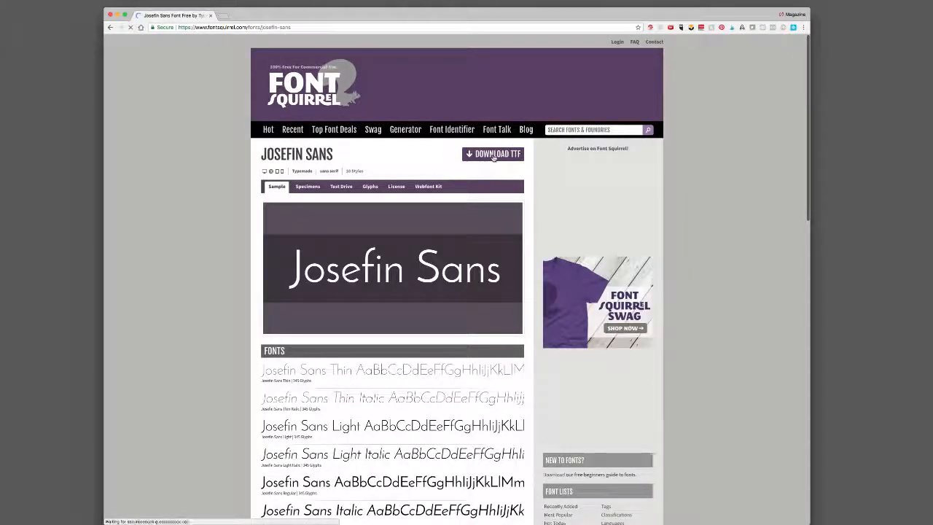
{"action": "left_click", "coordinate": [493, 155]}
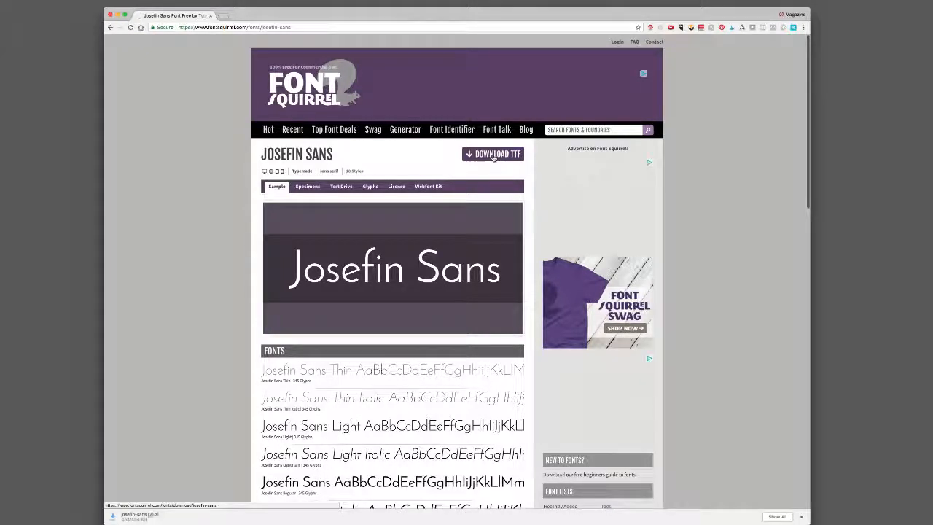
{"action": "left_click", "coordinate": [171, 518]}
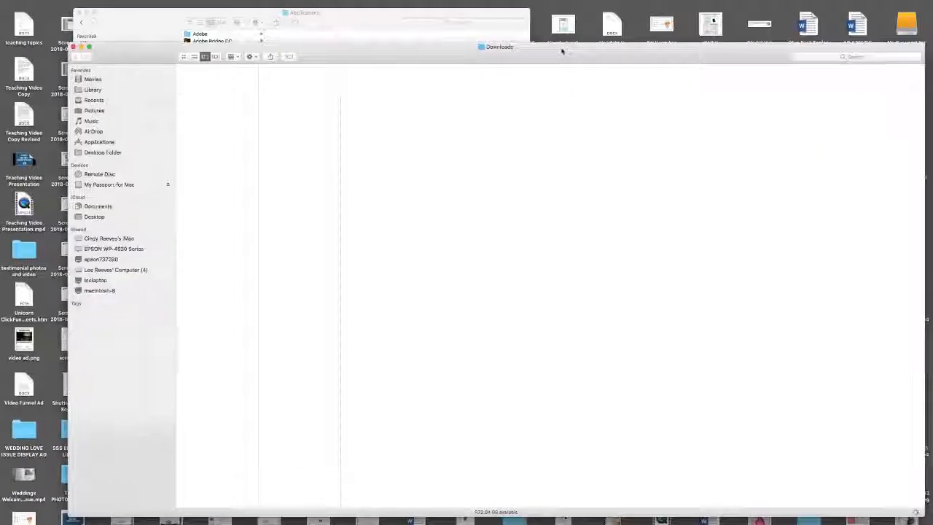
Step: Open JosefinSans-Bold.ttf from the downloaded josefin-sans folder and install the font
{"action": "left_click", "coordinate": [639, 68]}
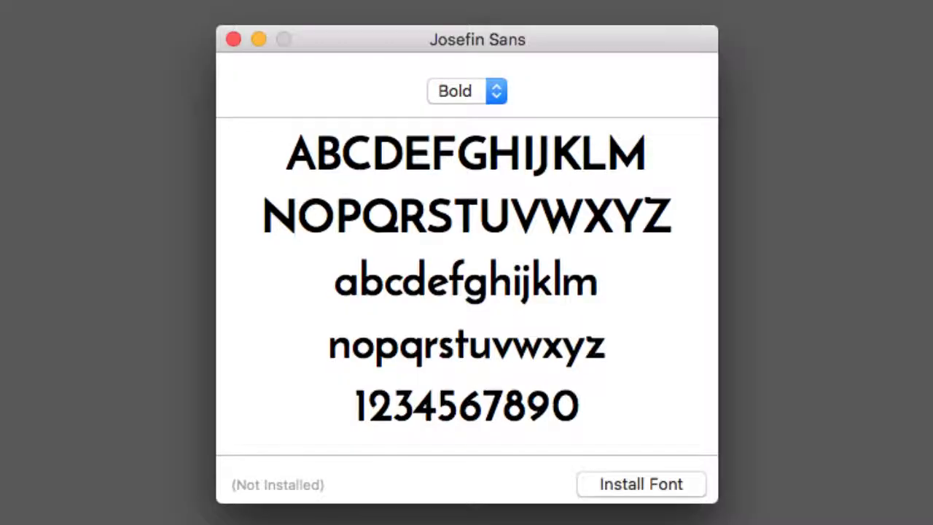
{"action": "left_click", "coordinate": [666, 481]}
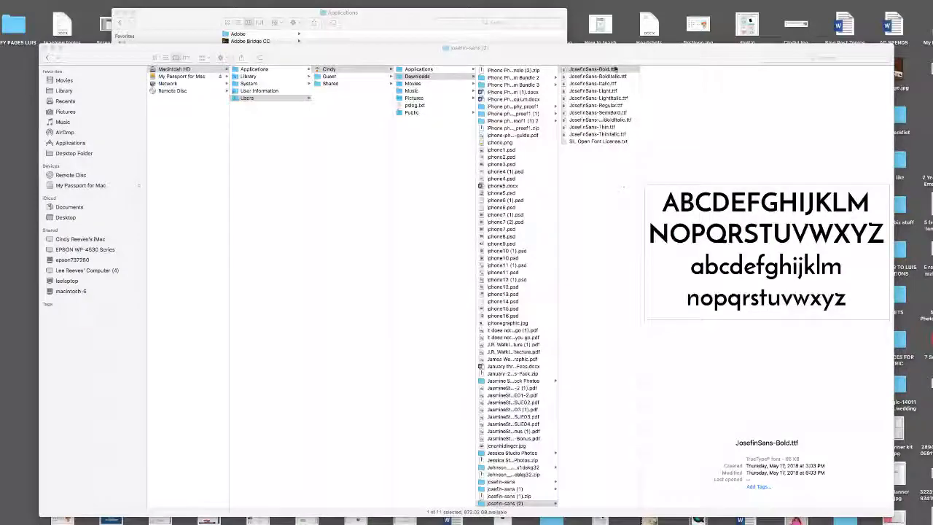
{"action": "left_click", "coordinate": [615, 69]}
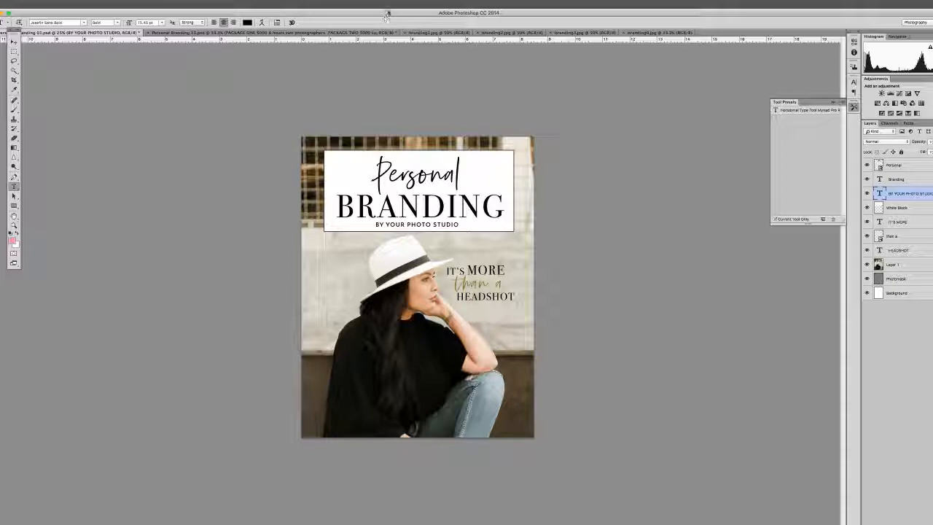
{"action": "left_click_drag", "start_coordinate": [388, 13], "coordinate": [392, 12]}
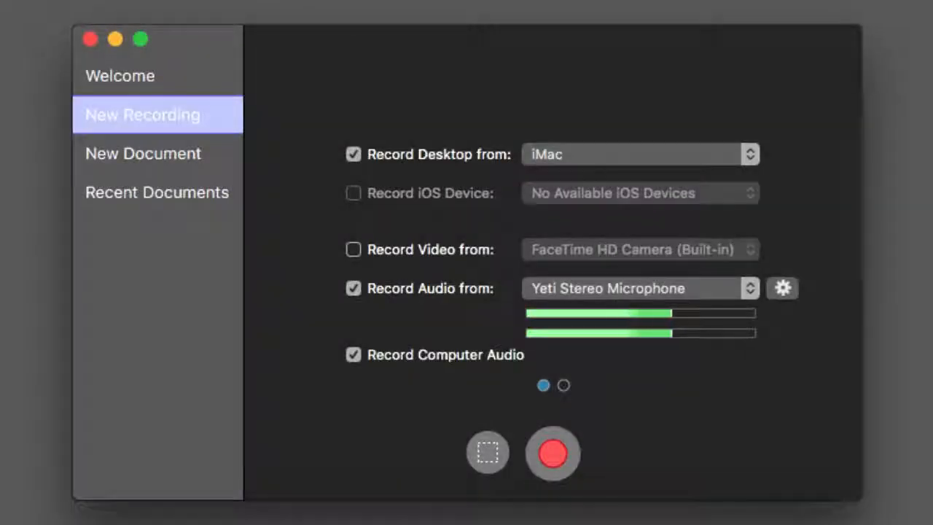
{"action": "left_click", "coordinate": [90, 38]}
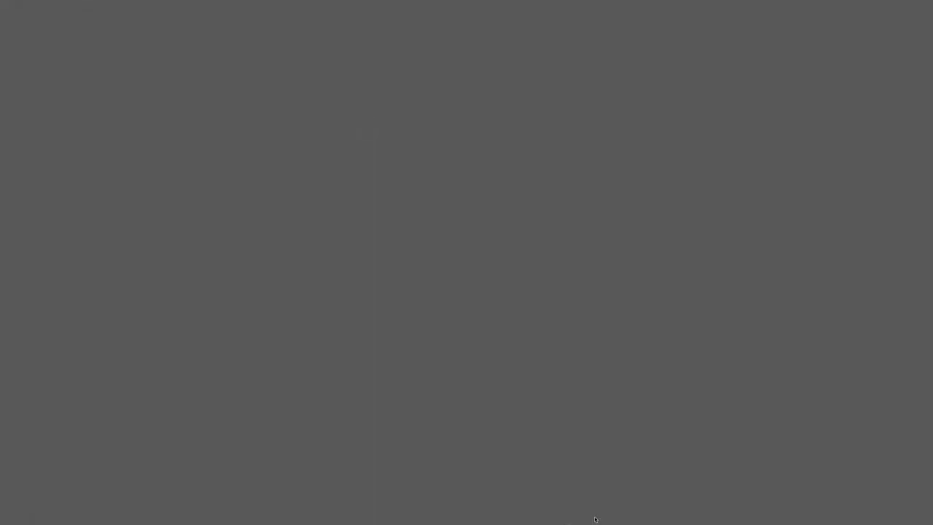